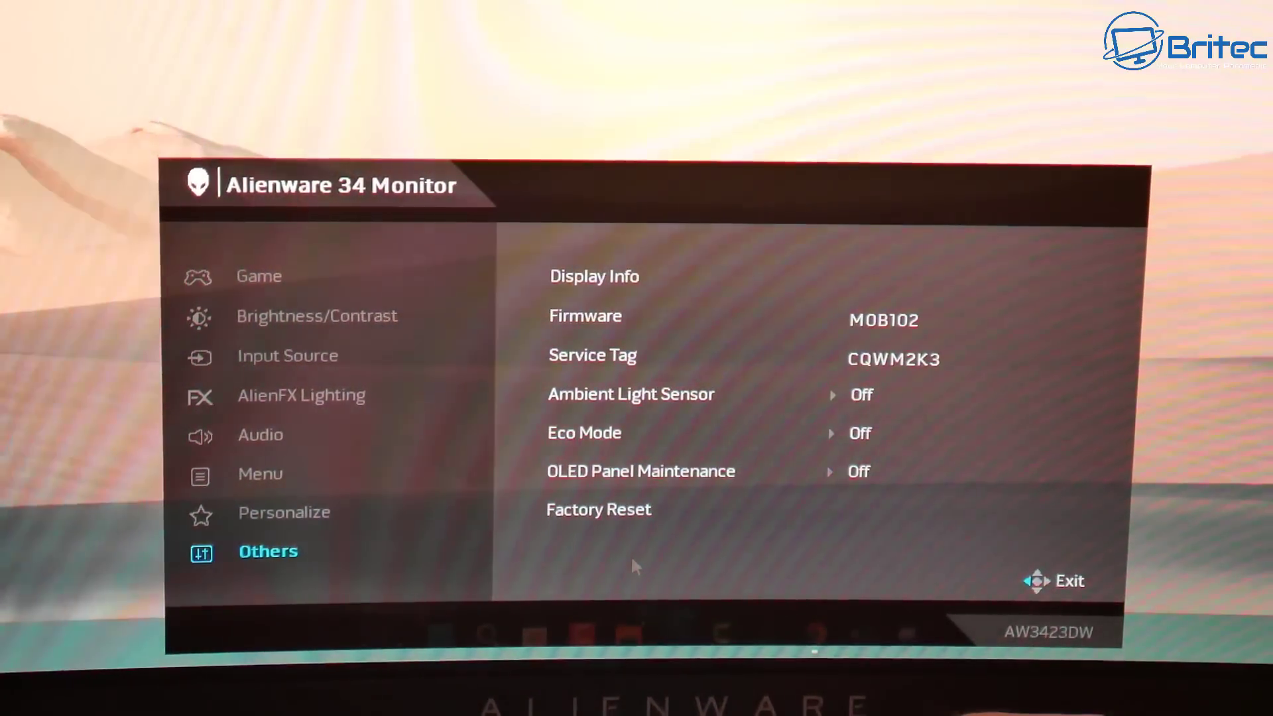
Look through the categories of the monitor's on-screen menu, including Audio, Brightness/Contrast and Input Source.
key(Up)
key(Up)
key(Up)
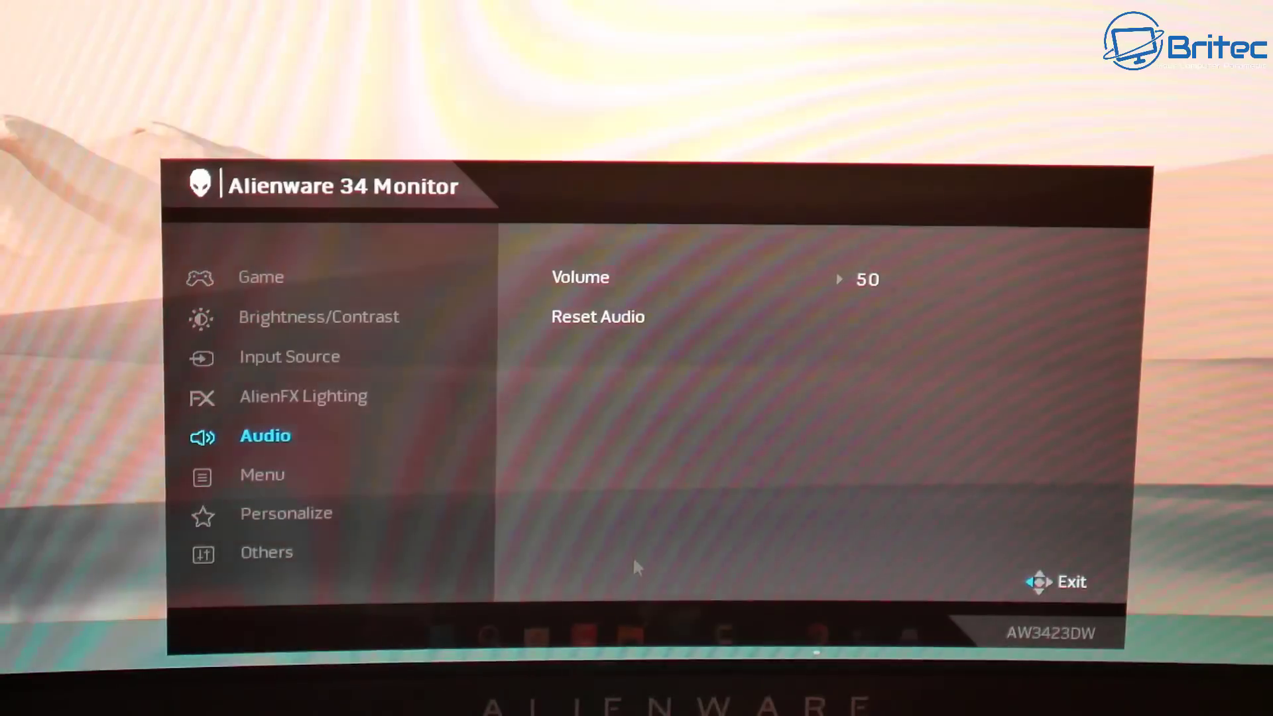
key(Up)
key(Up)
key(Up)
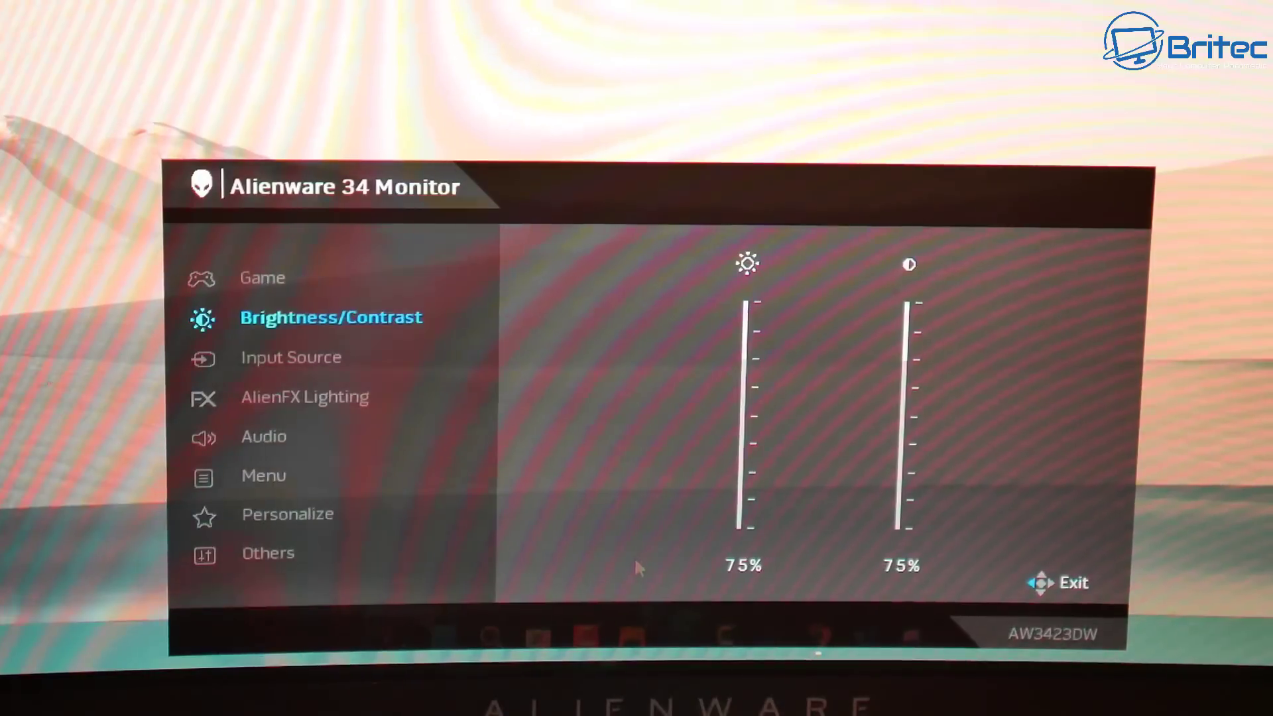
key(Down)
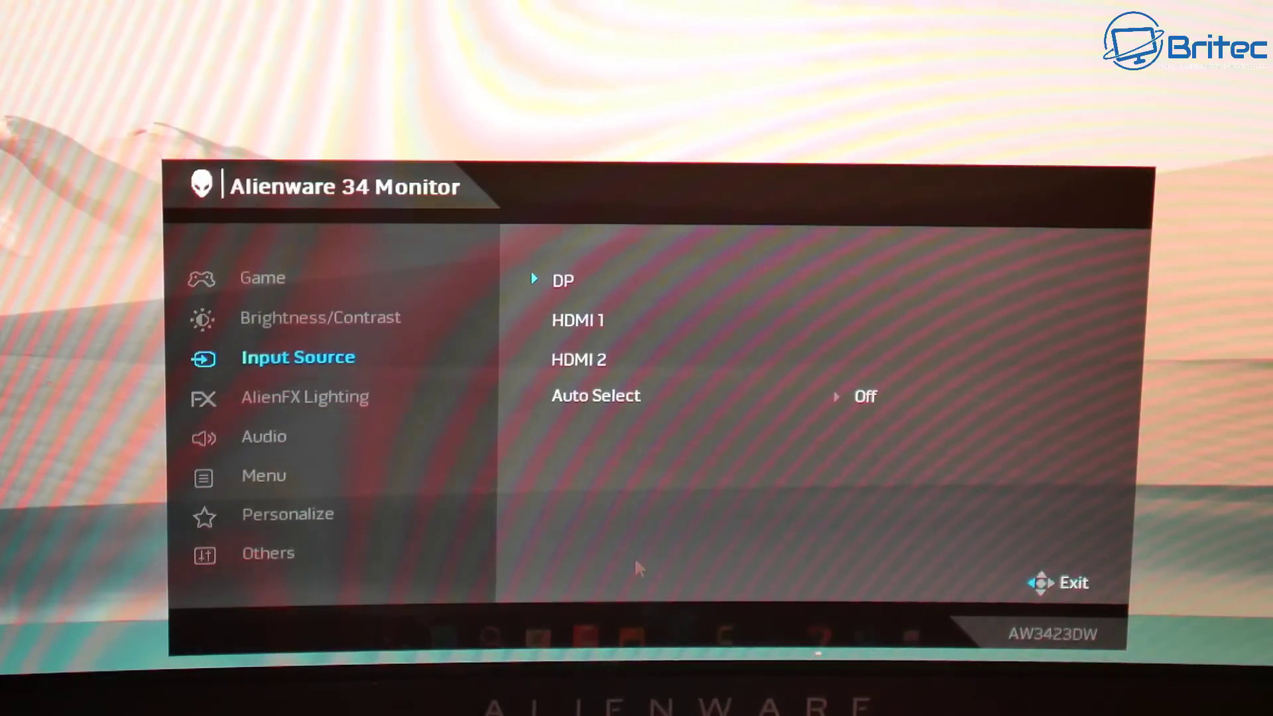
key(Down)
key(Down)
key(Down)
key(Down)
key(Down)
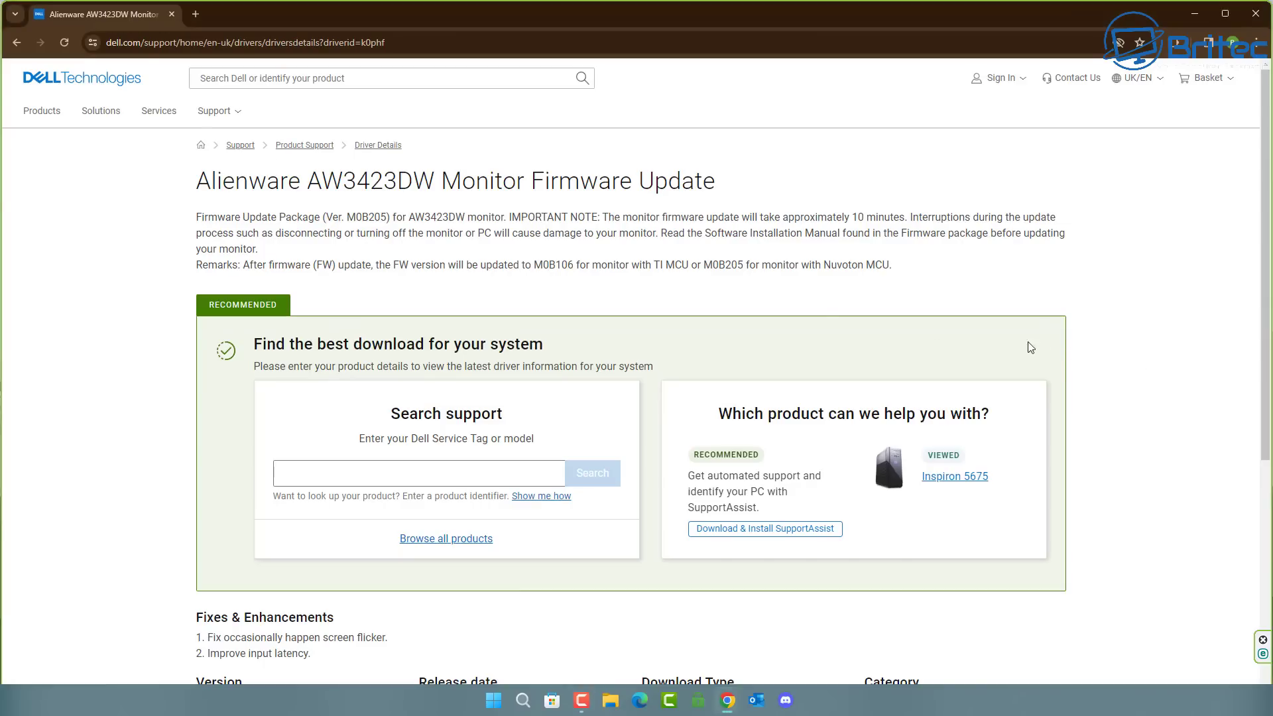
Download the AW3423DW firmware package Alienware_MonitorFirmwareUpdateUtility_W_AW3423DW_M0B205.zip from the Dell driver details page.
drag(435, 191, 193, 187)
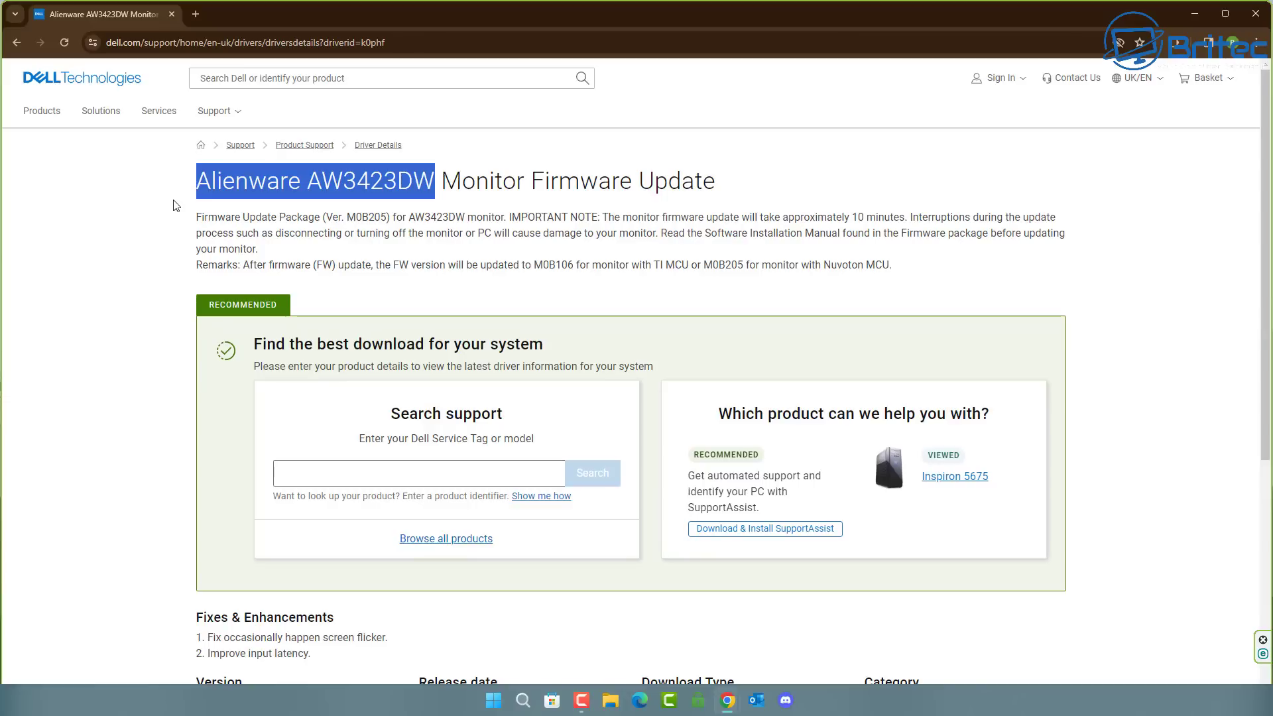
click(1117, 394)
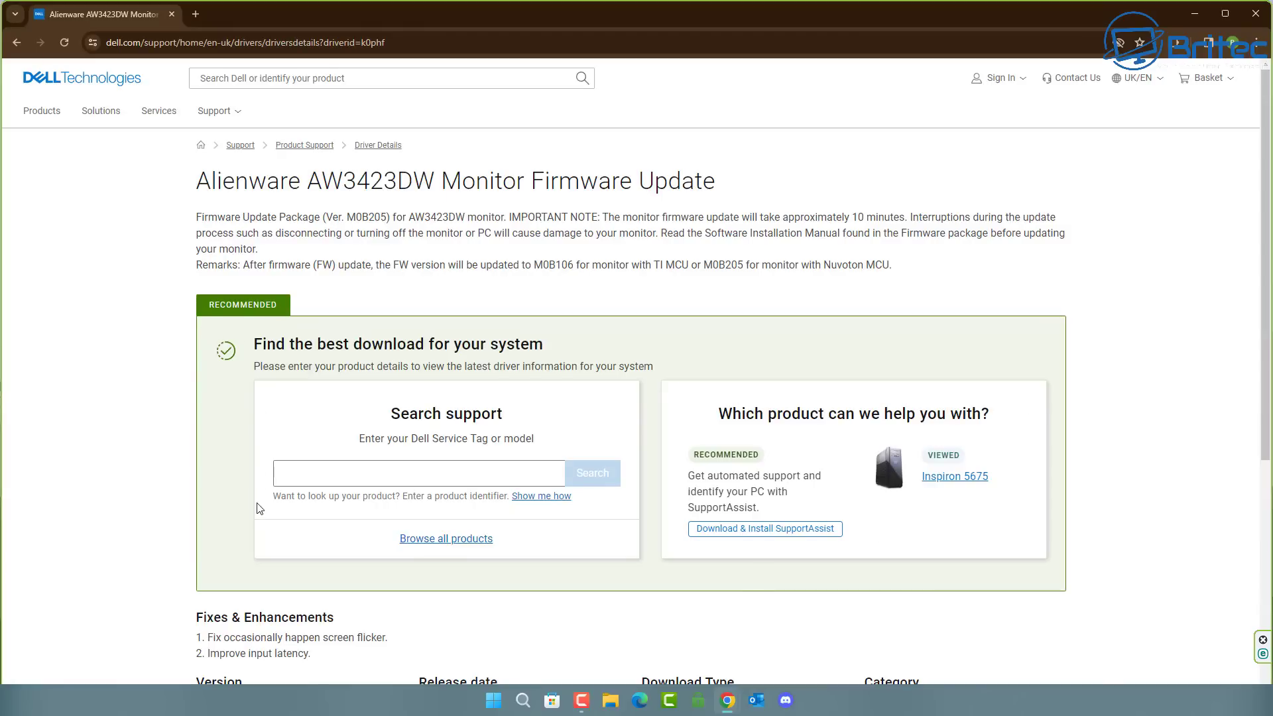
scroll(258, 508, down, 4)
scroll(258, 508, down, 4)
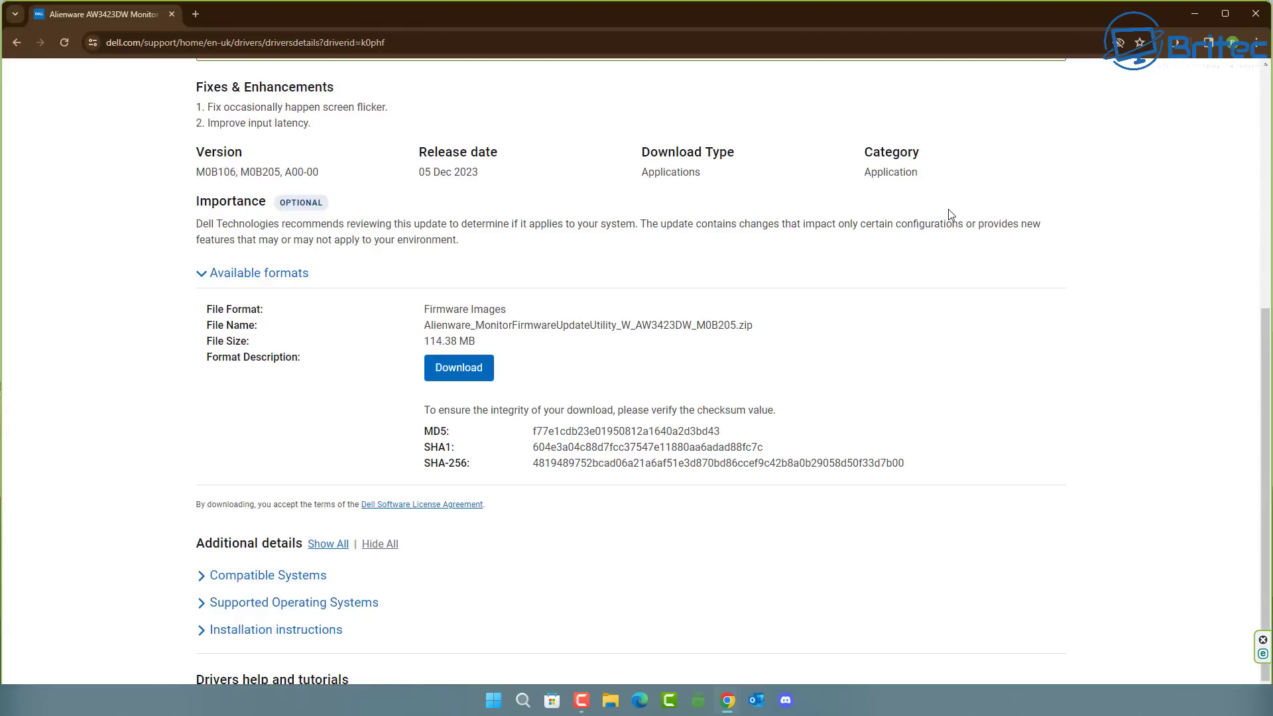
click(475, 369)
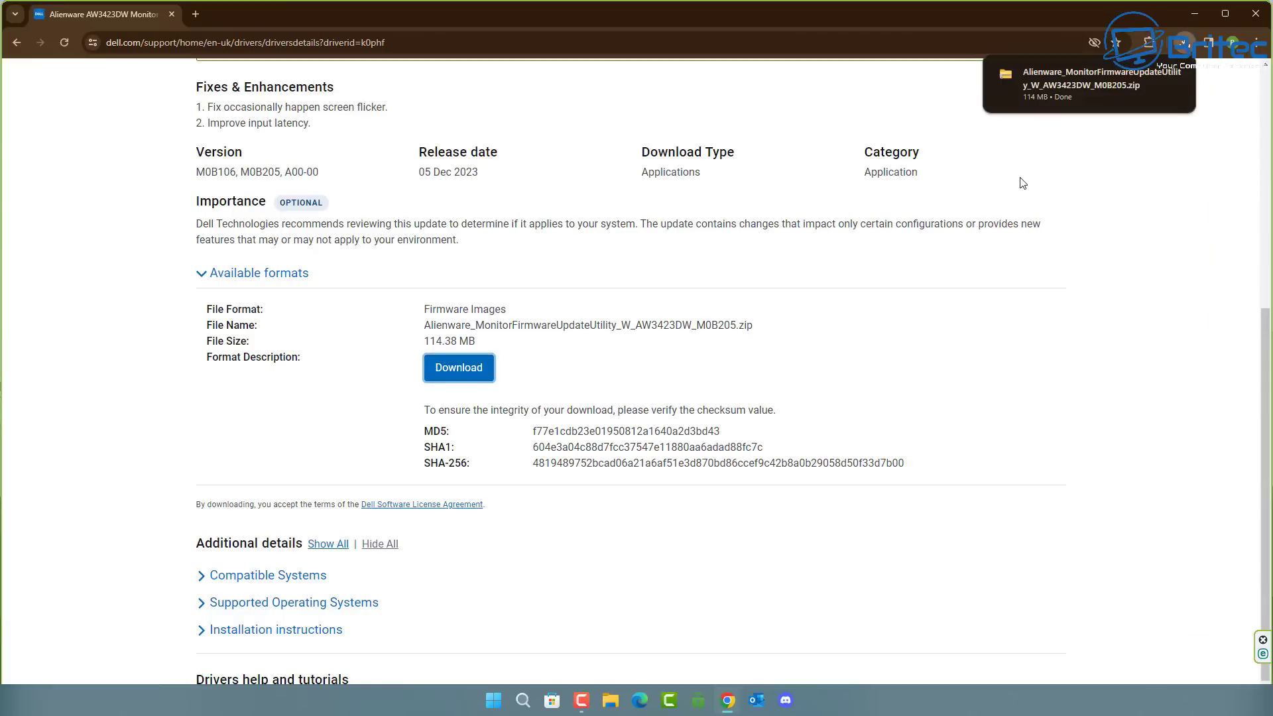
Open the downloaded firmware package's folder and its AW3423DW software installation manual.
click(1087, 85)
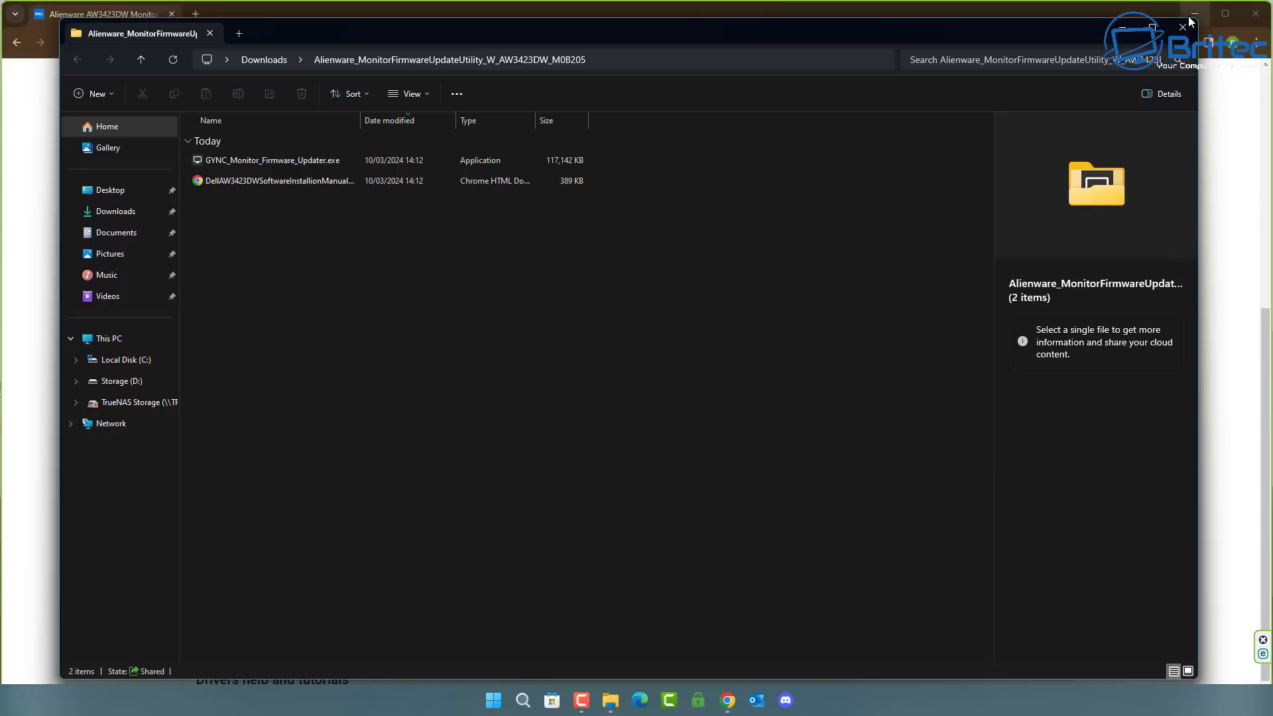
click(1189, 18)
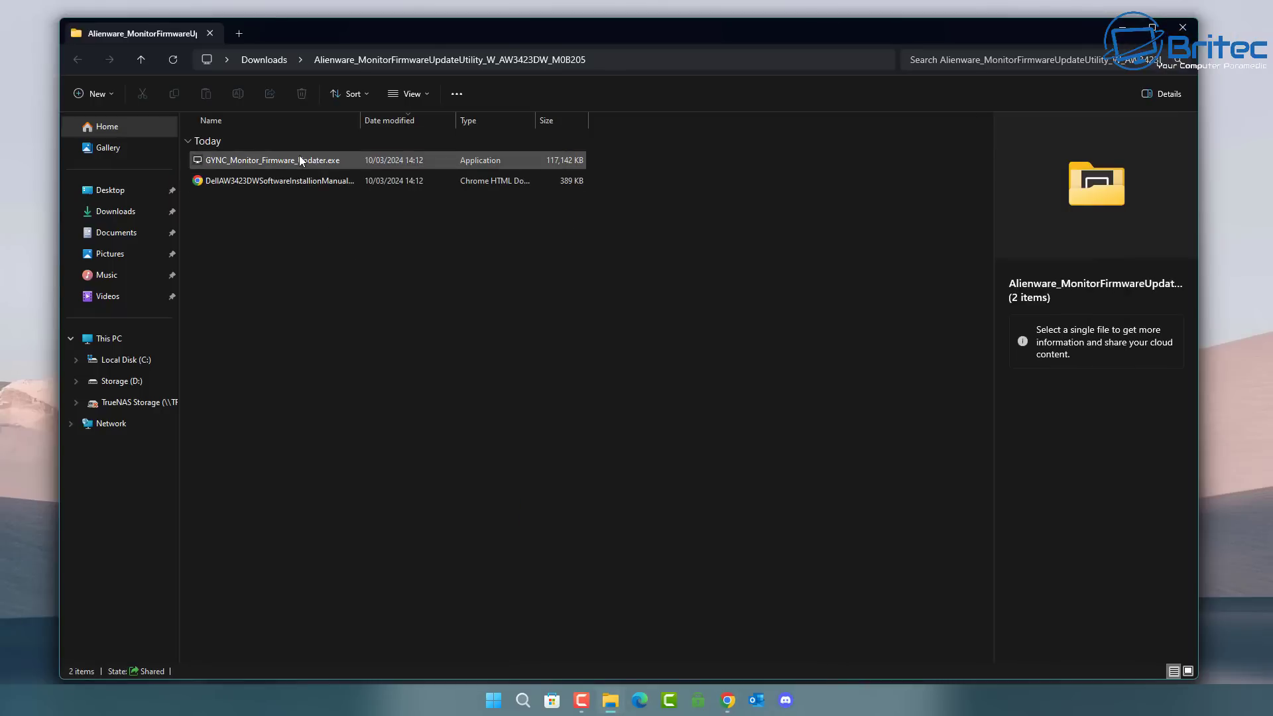
double_click(280, 182)
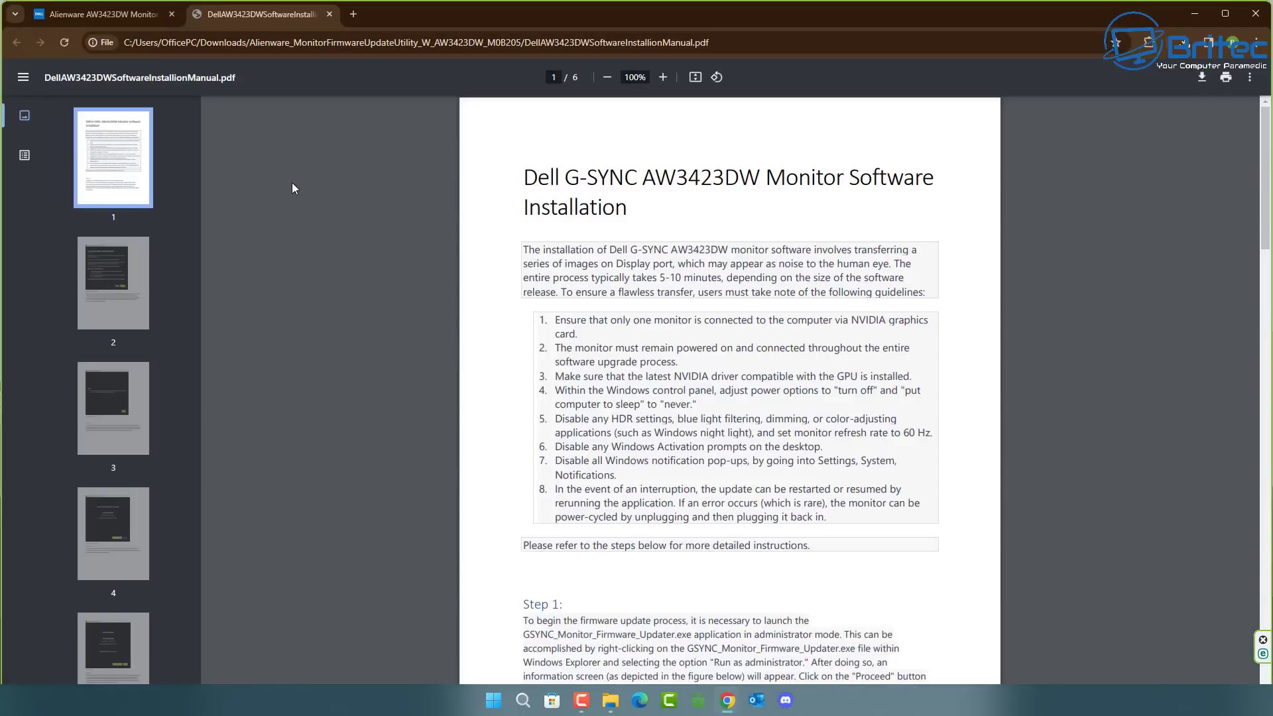
Read the manual's guidelines on keeping the monitor powered on and having the latest NVIDIA driver installed.
middle_click(1137, 133)
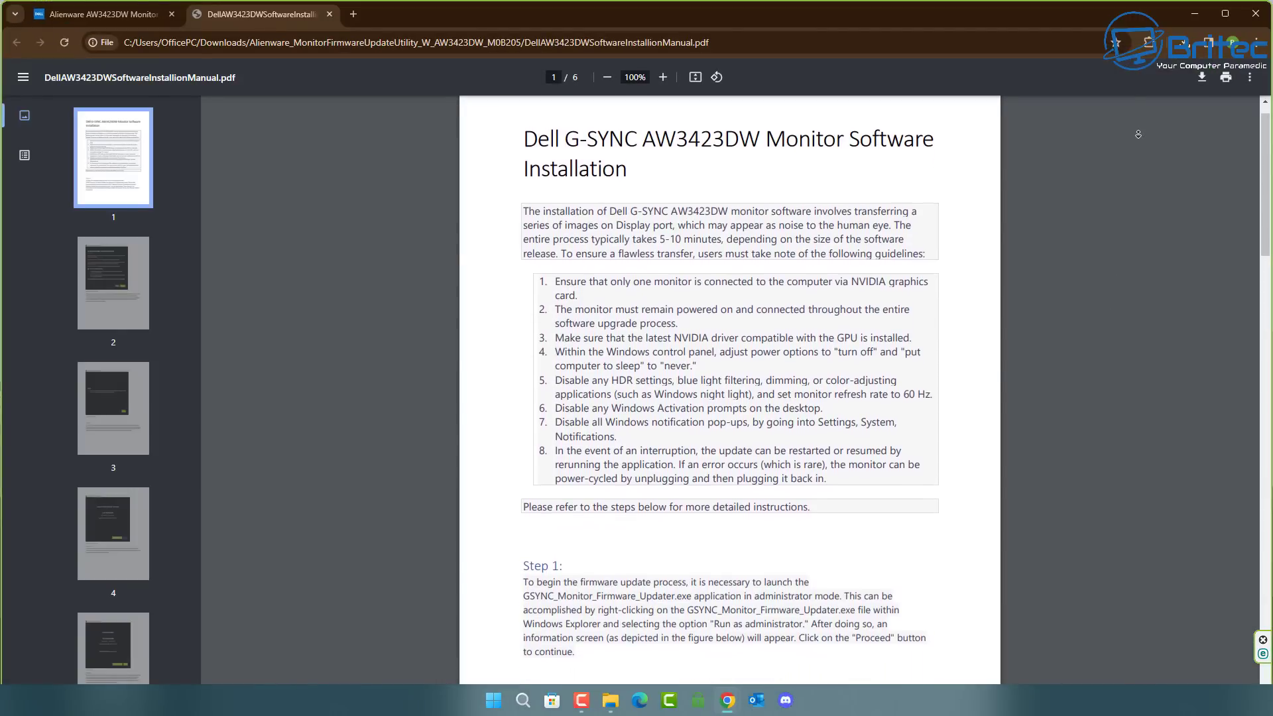
click(1137, 134)
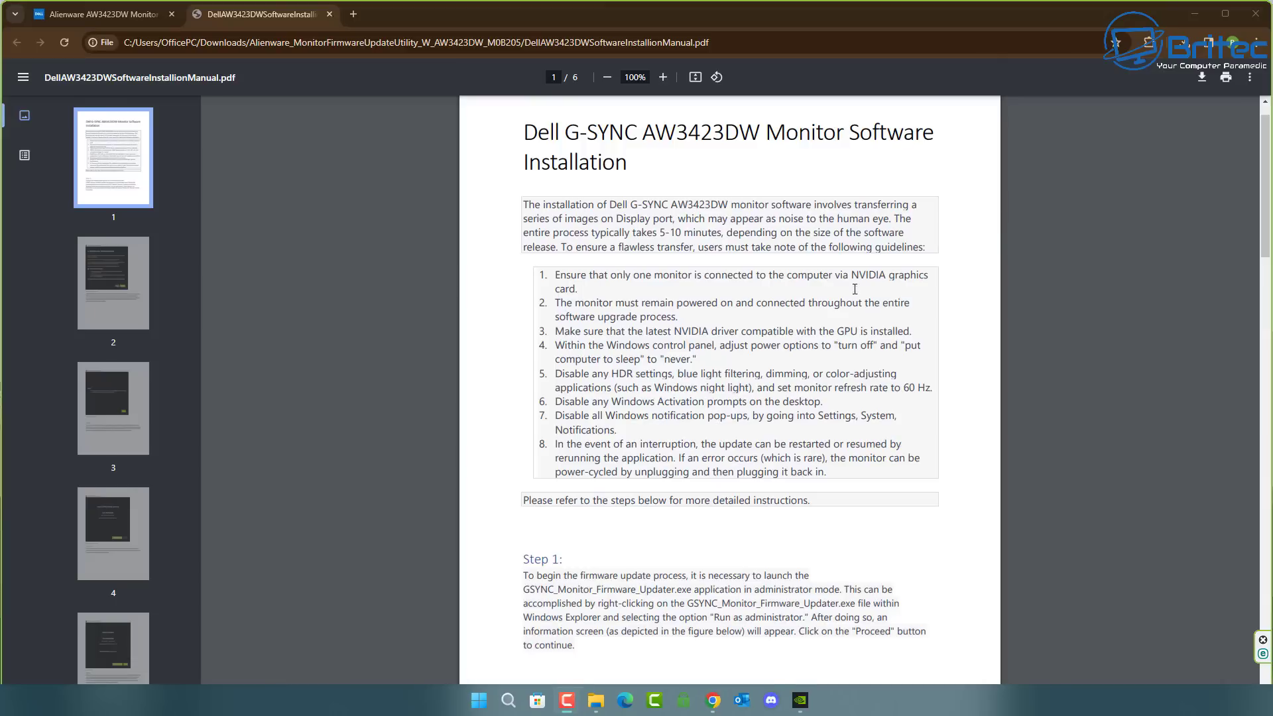
drag(548, 305, 873, 307)
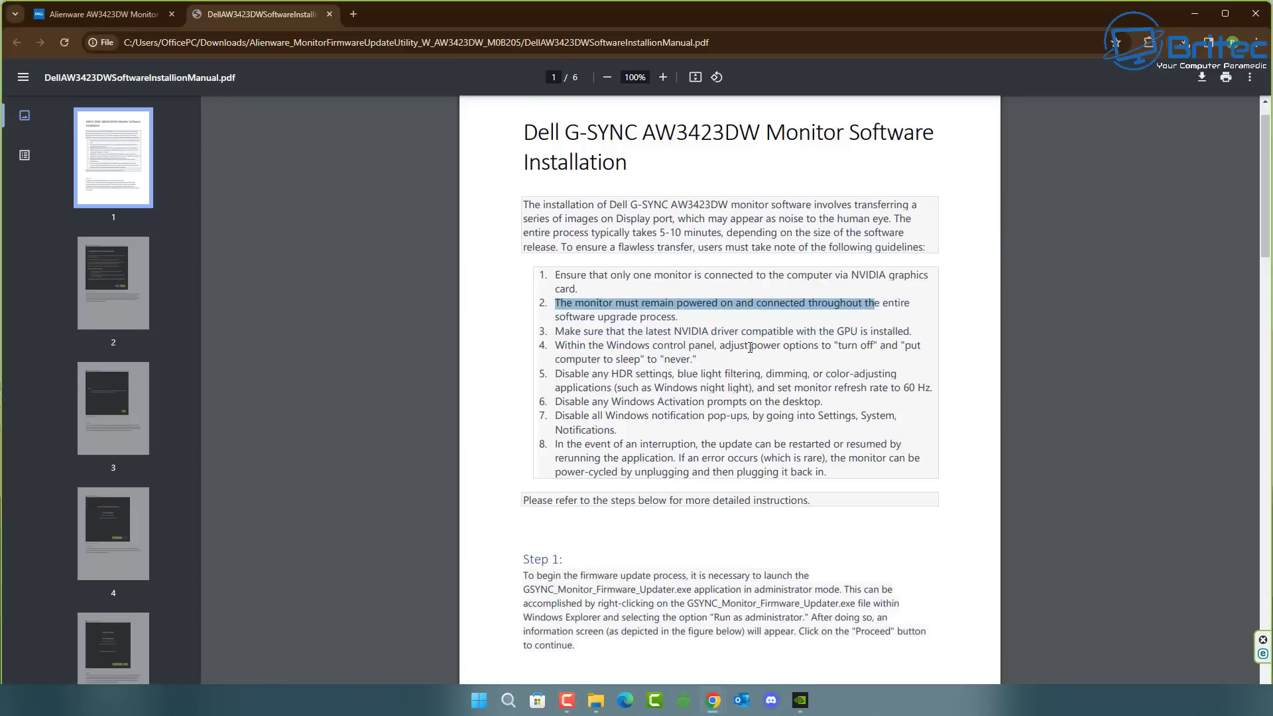
drag(557, 330, 916, 332)
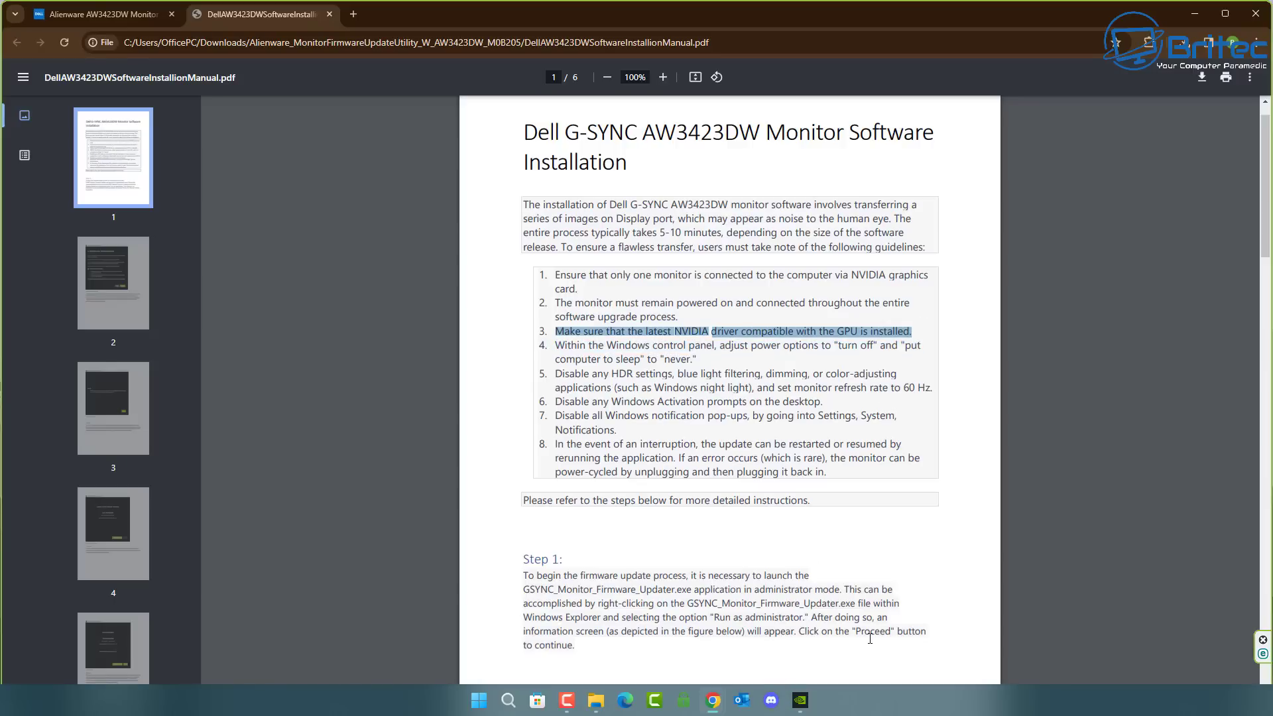
Minimise the manual, close the File Explorer window and switch to GeForce Experience.
click(1194, 15)
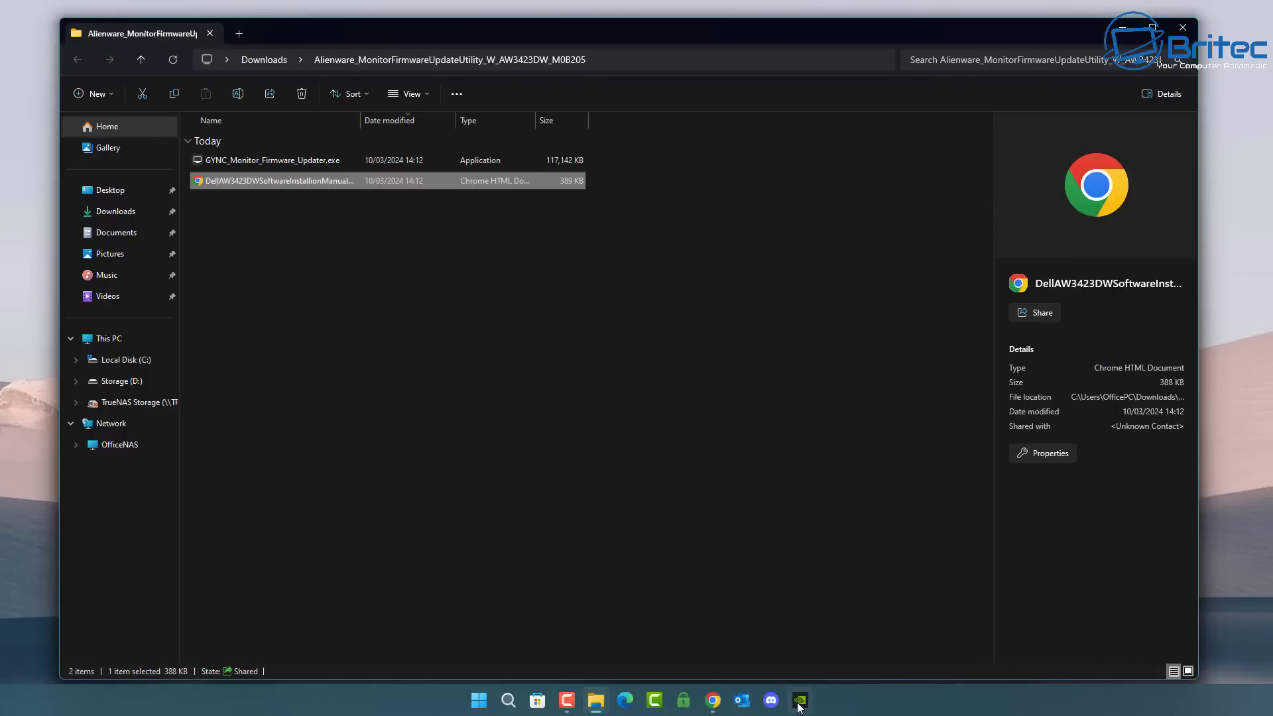
key(alt+Up)
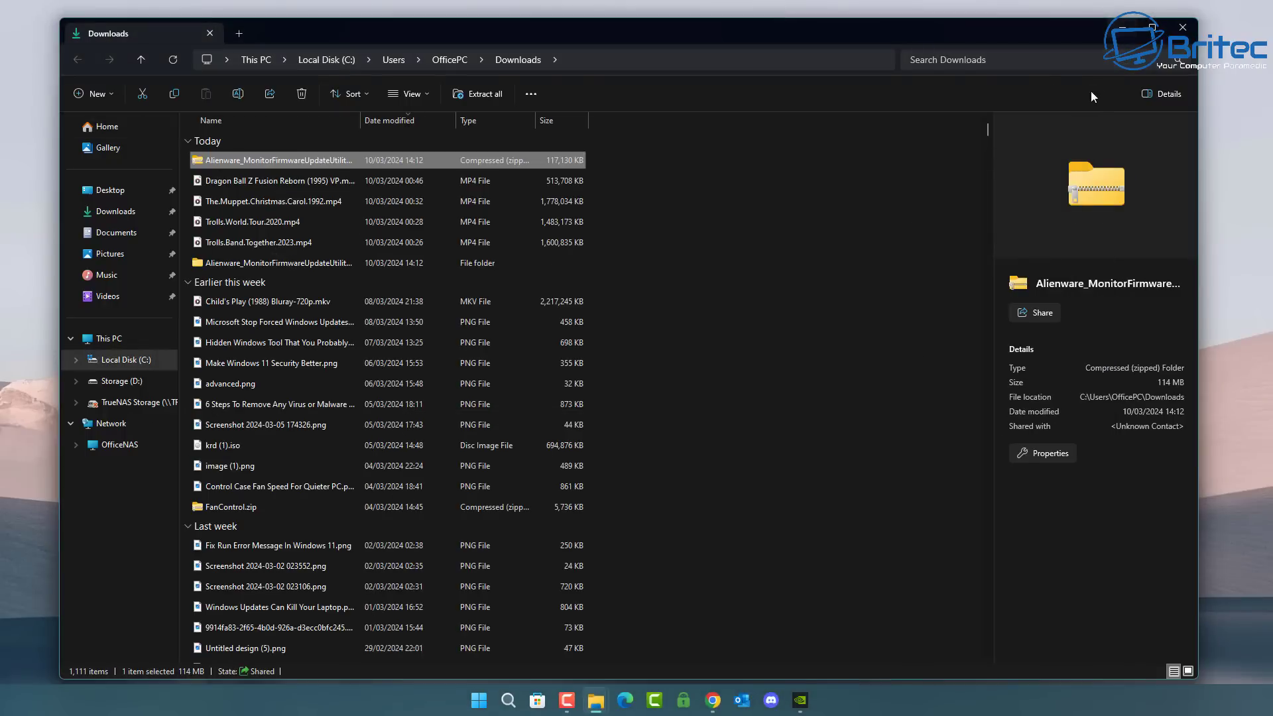
click(1181, 26)
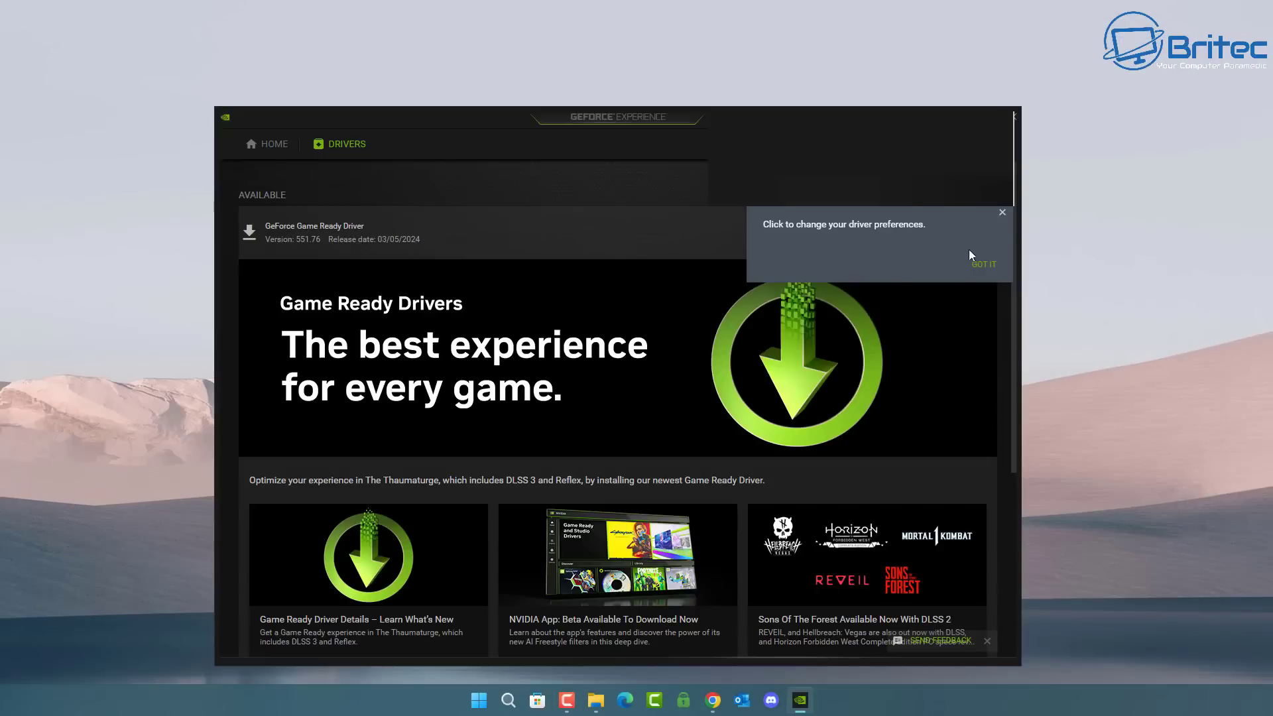
Download GeForce Game Ready Driver 551.76, install it with Express Installation and close GeForce Experience.
click(984, 265)
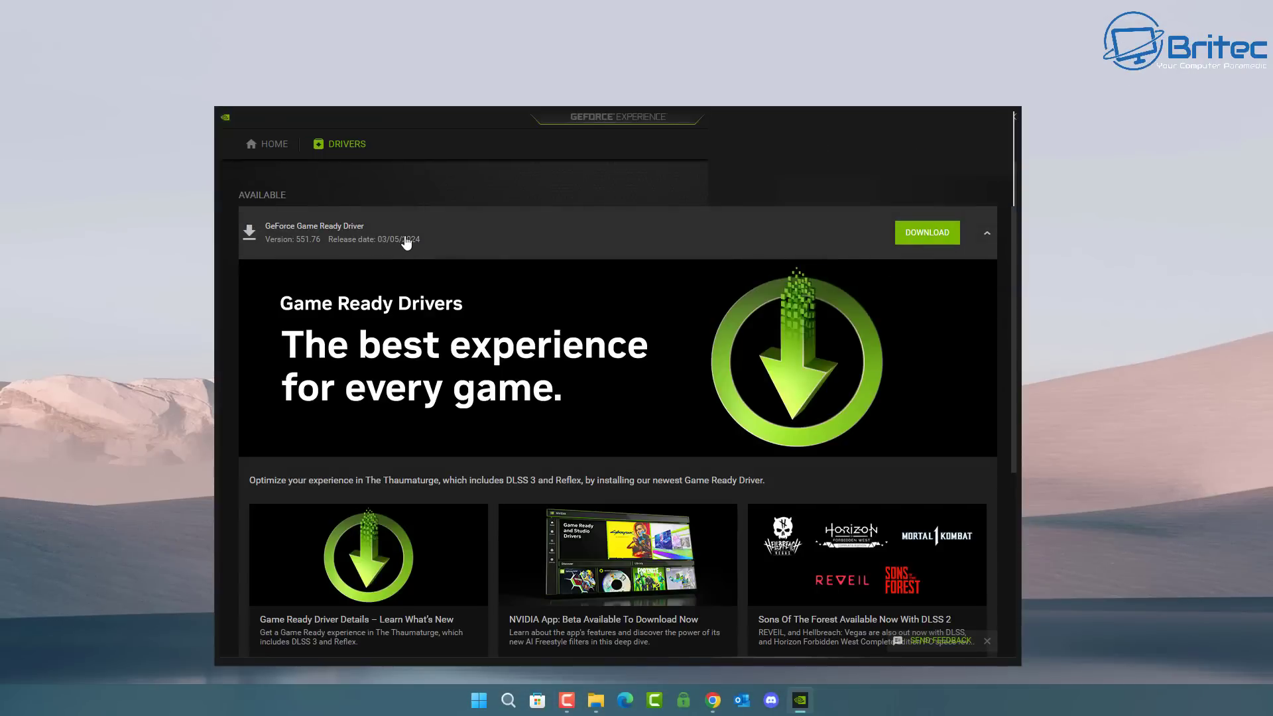
click(929, 239)
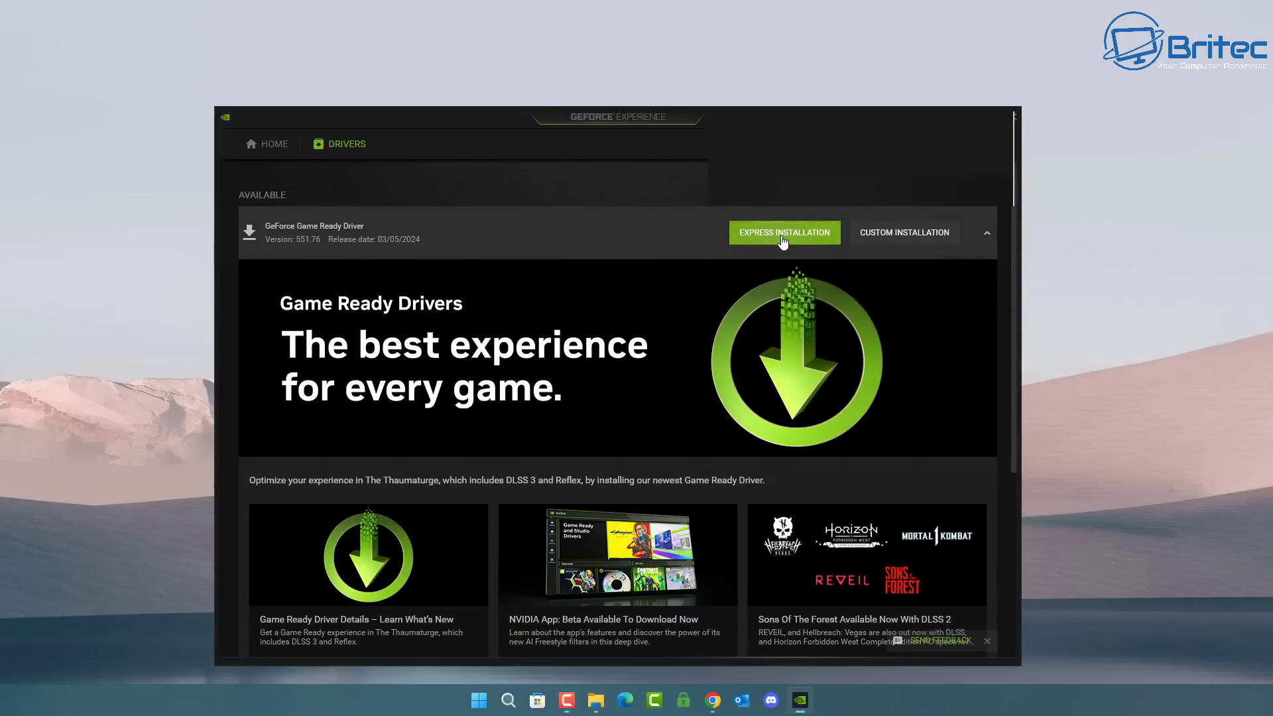
click(783, 240)
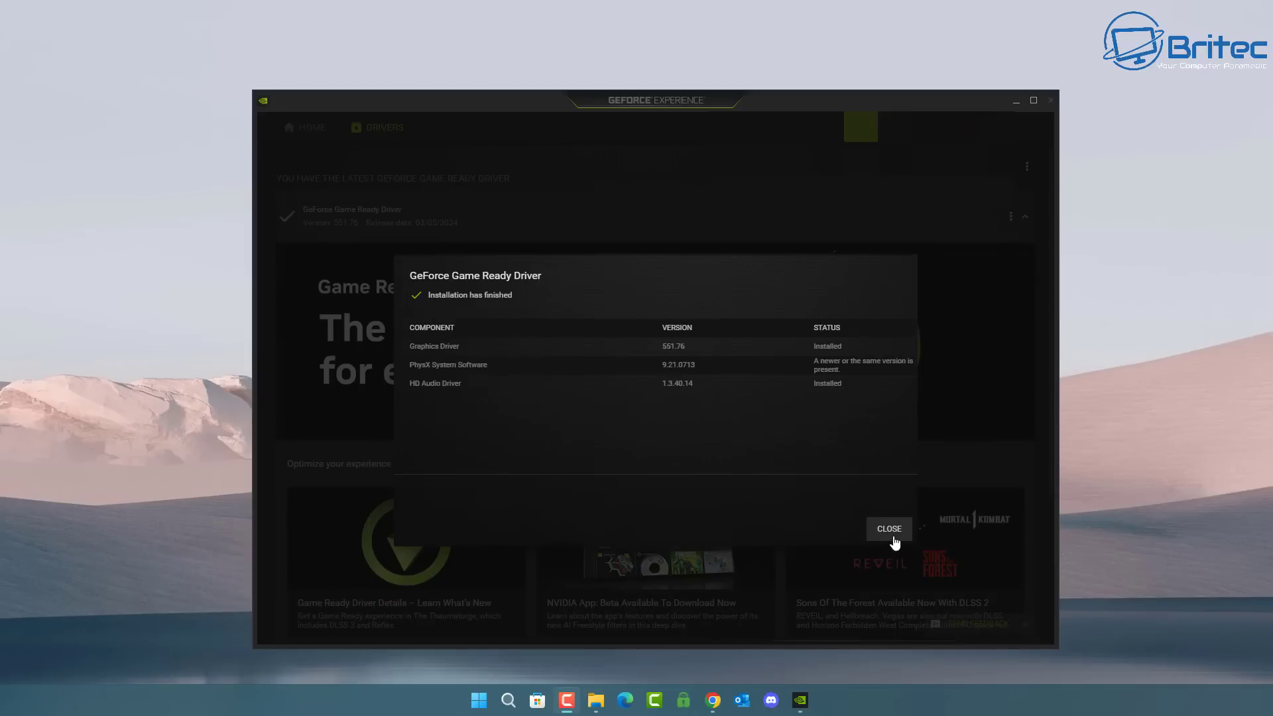
click(894, 542)
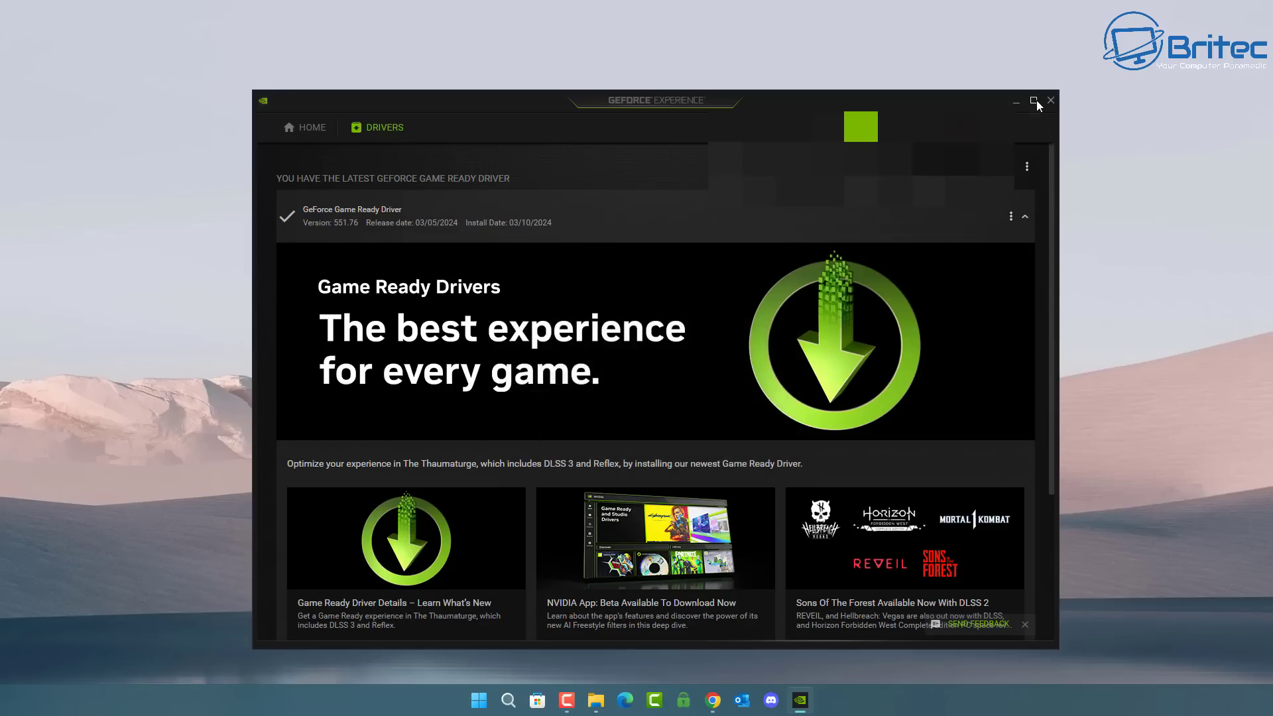
click(1046, 104)
In Power Options, set the Balanced plan to never turn off the display, save the change and close the window.
click(493, 700)
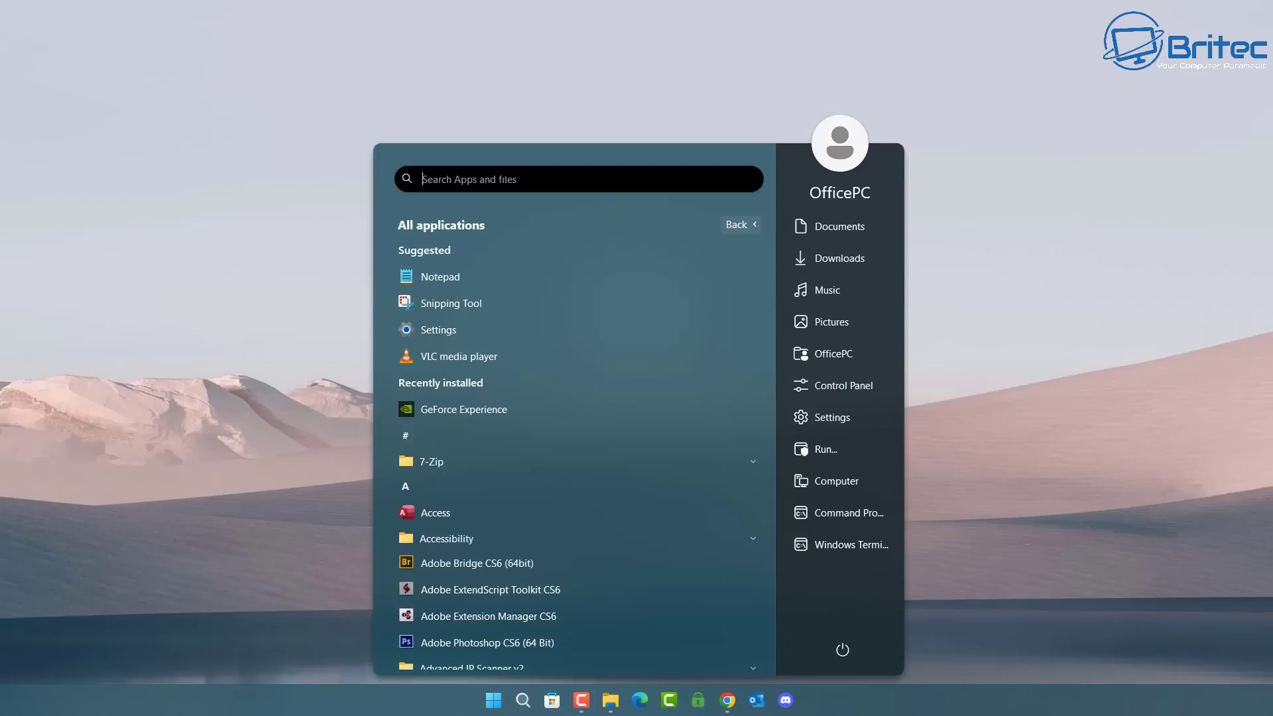
text(power)
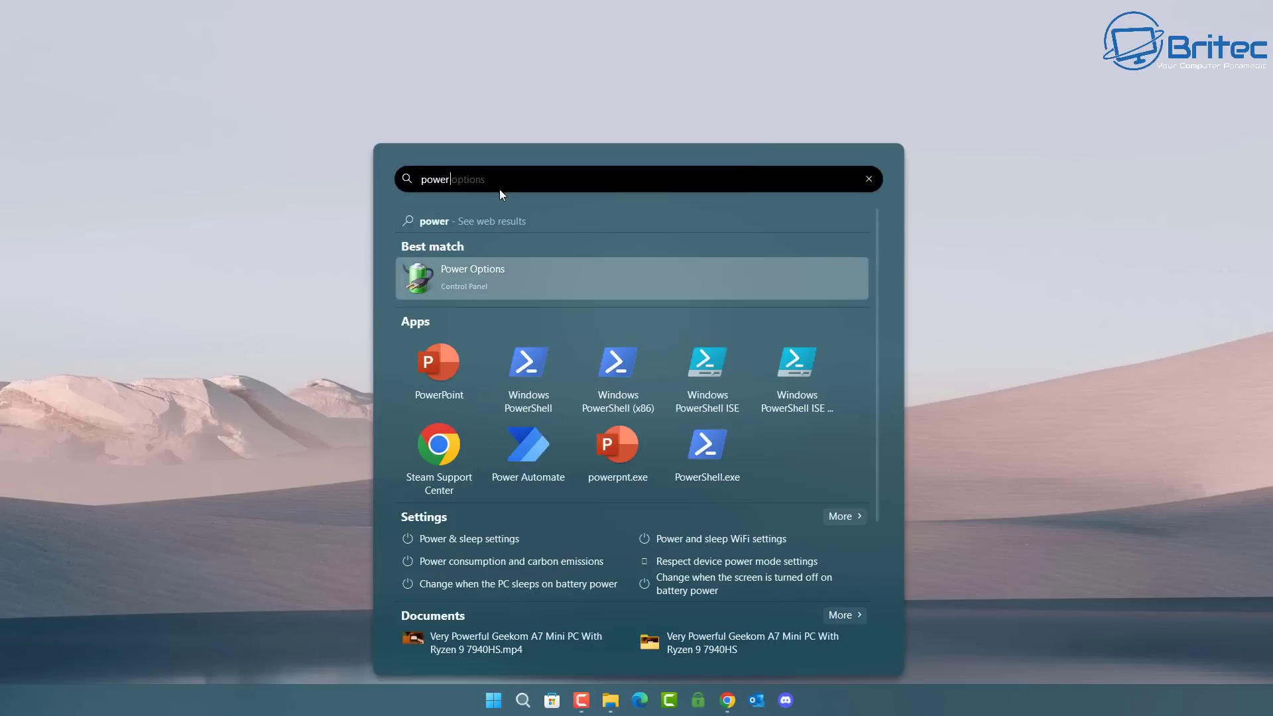
click(482, 278)
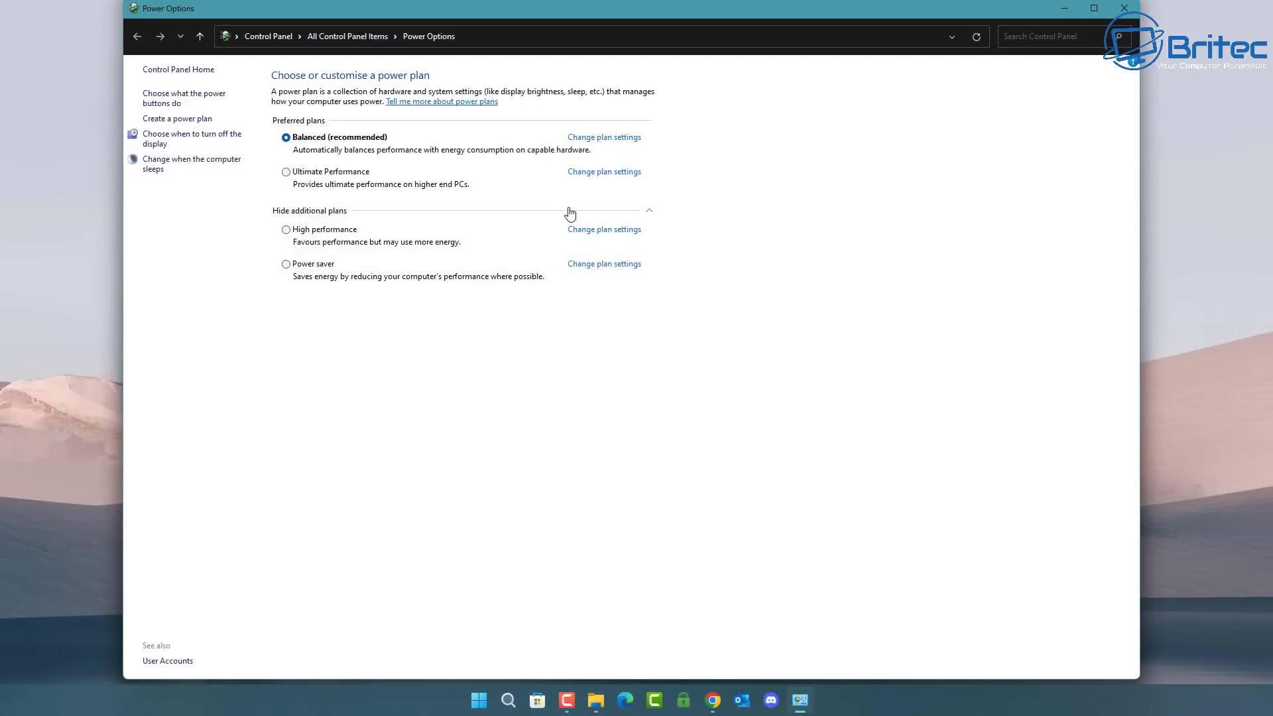
click(171, 166)
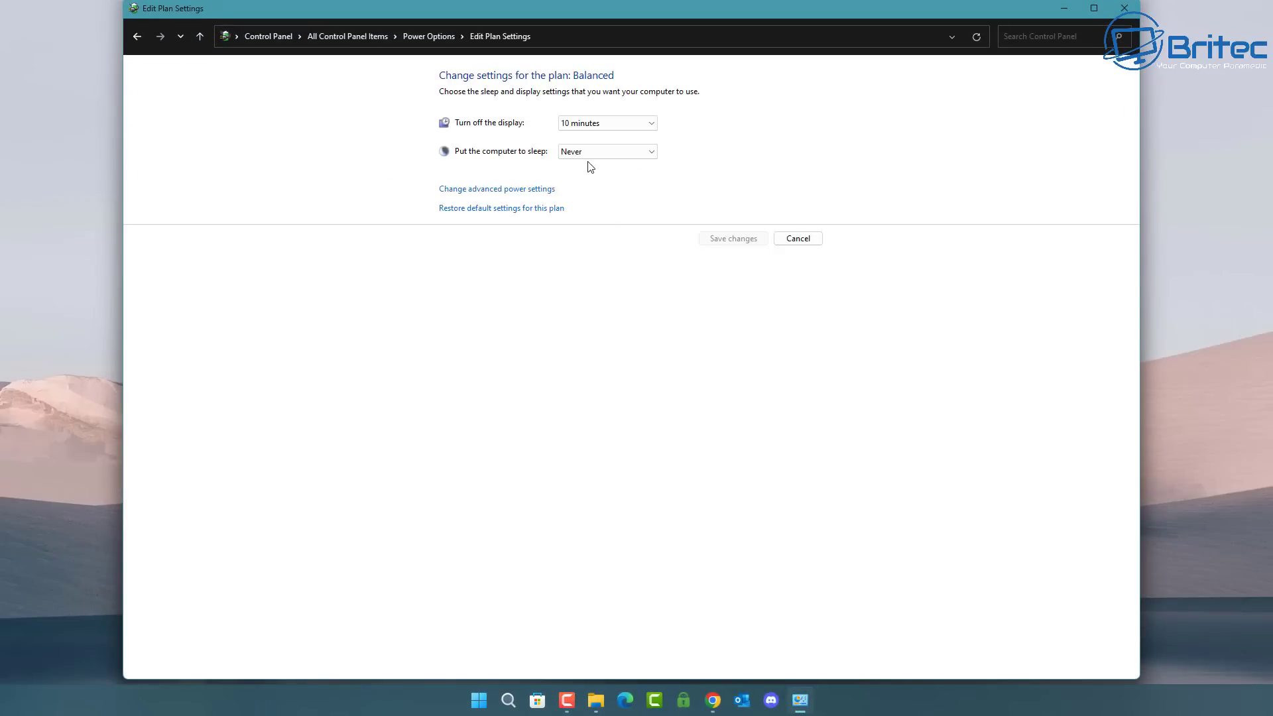
click(600, 123)
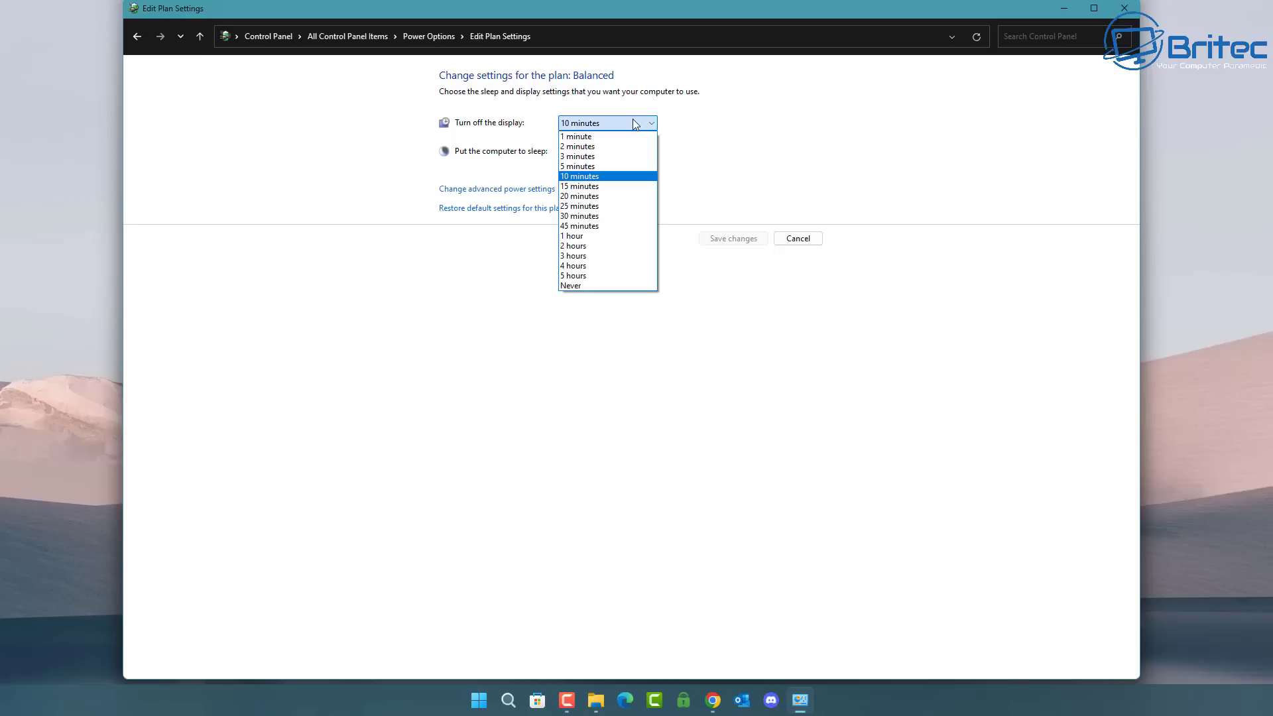
click(572, 286)
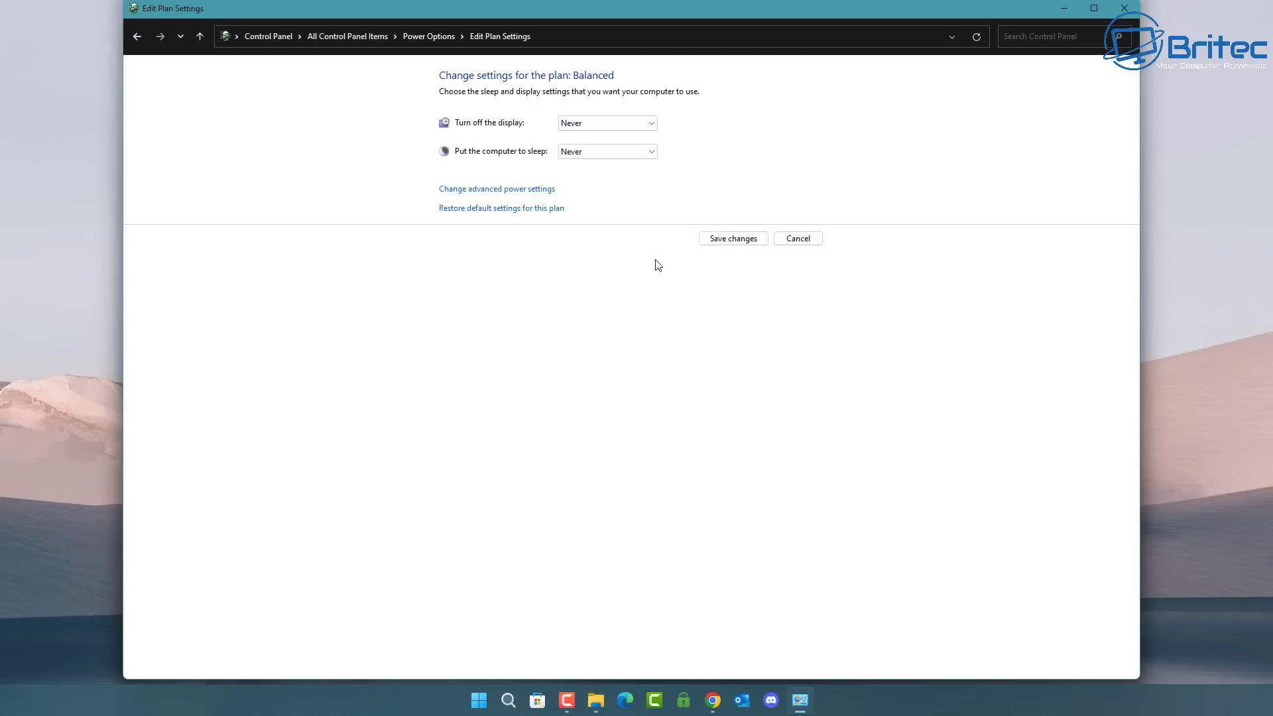
click(729, 240)
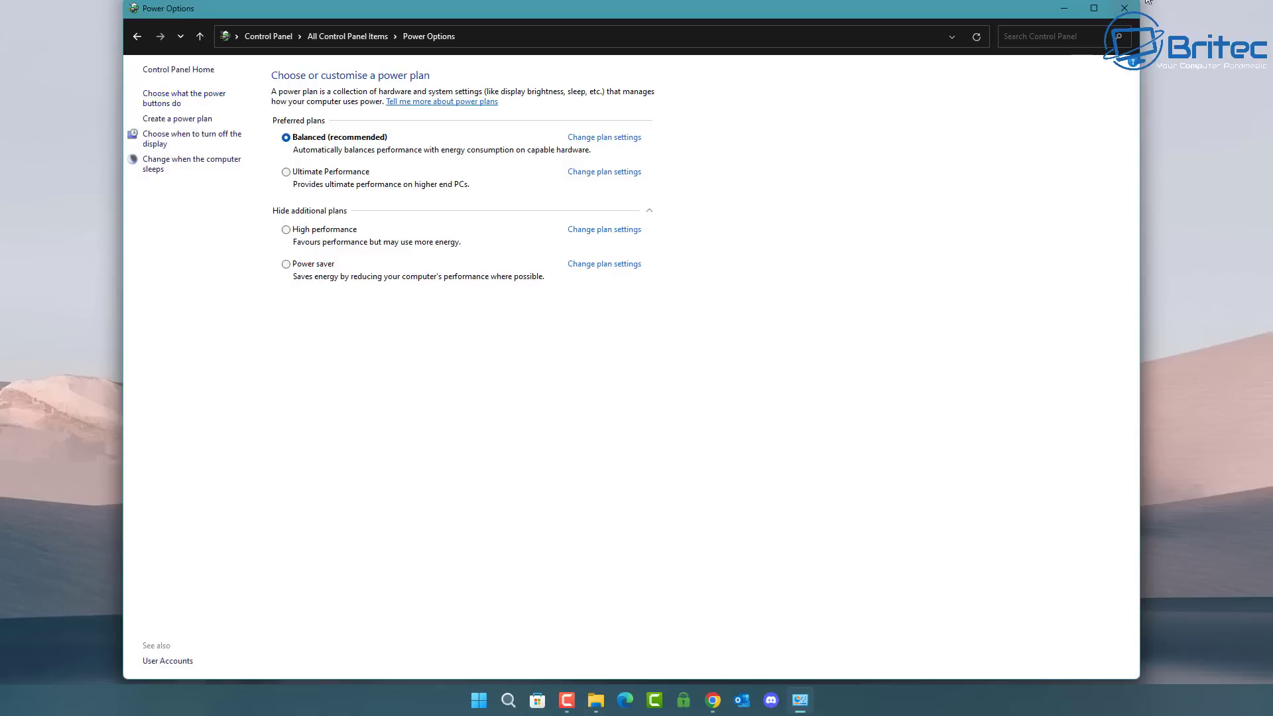
click(1124, 9)
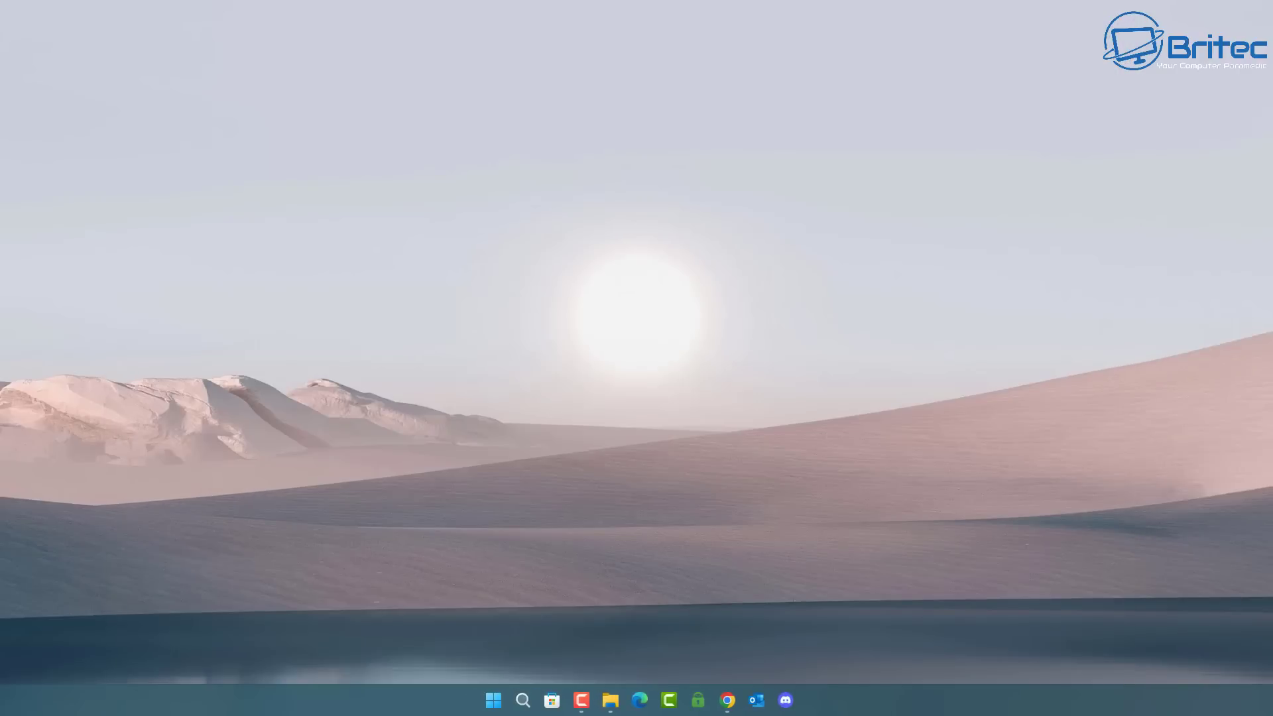
Return to the installation manual and review the guidelines on HDR, color adjustment, the 60 Hz refresh rate and activation prompts.
key(alt+Tab)
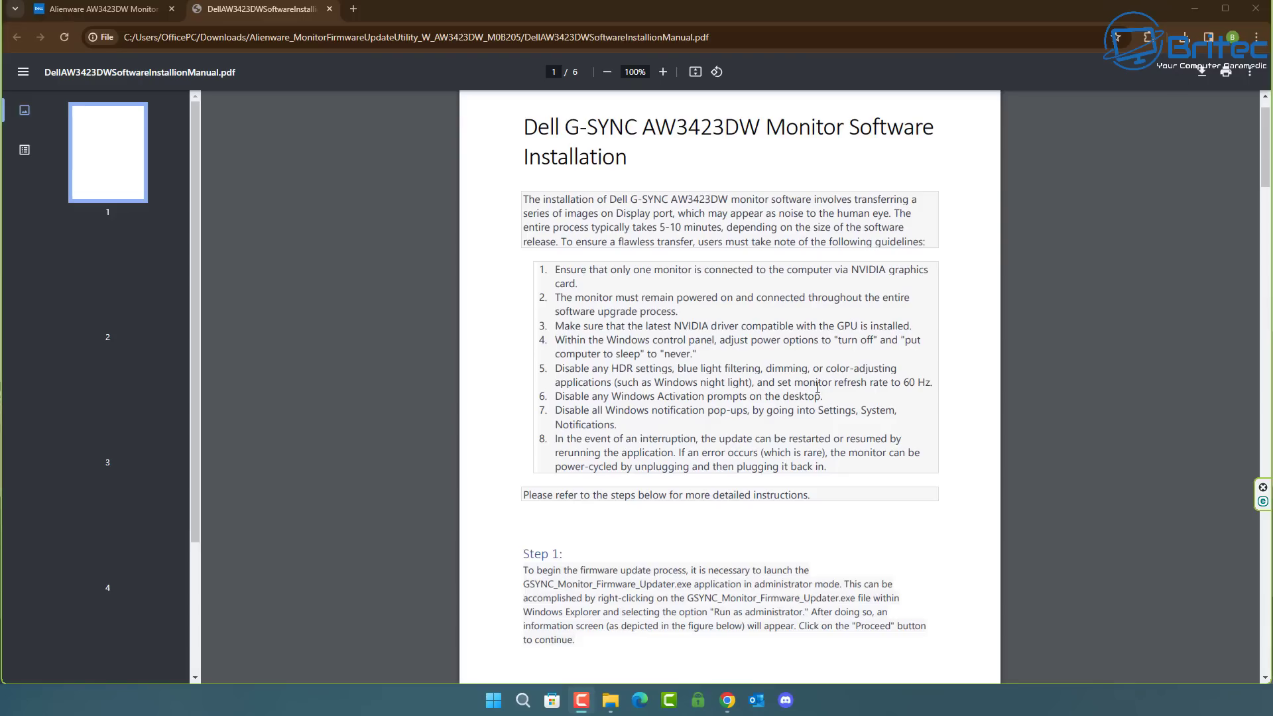
drag(822, 396, 552, 372)
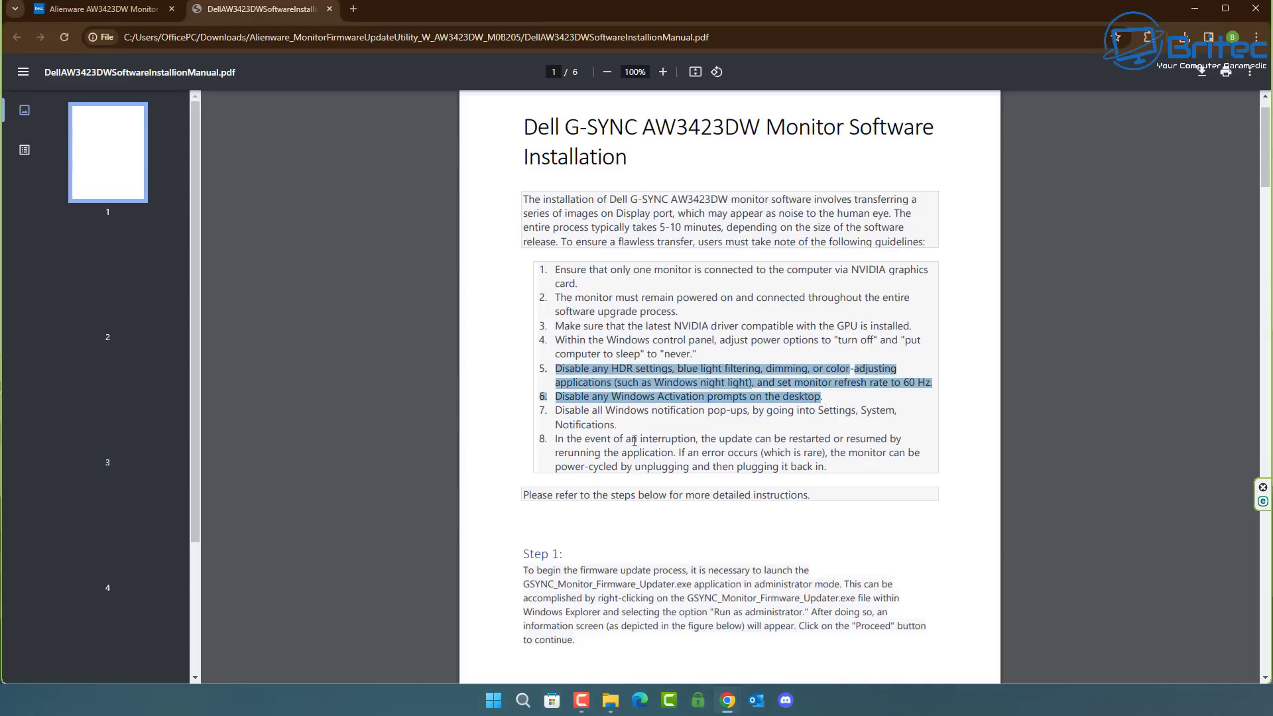
click(879, 400)
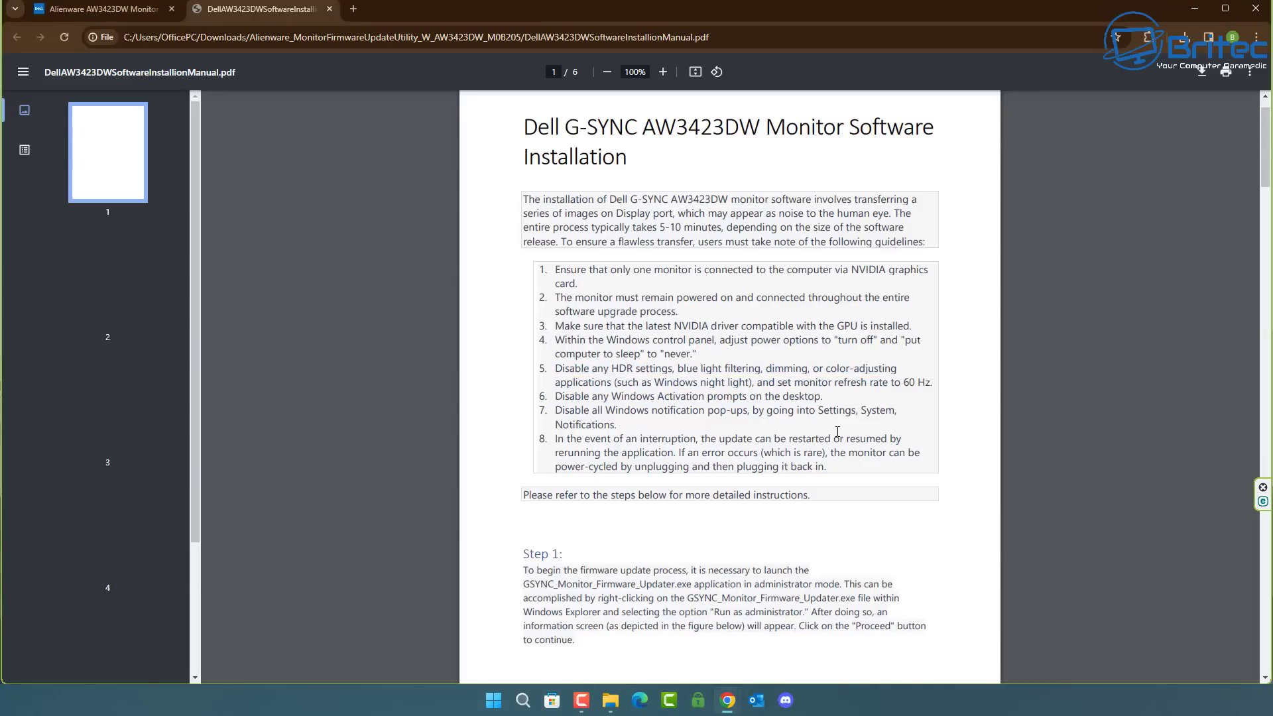
Minimise the manual, open the Windows display settings and turn off Night light and HDR.
click(1194, 9)
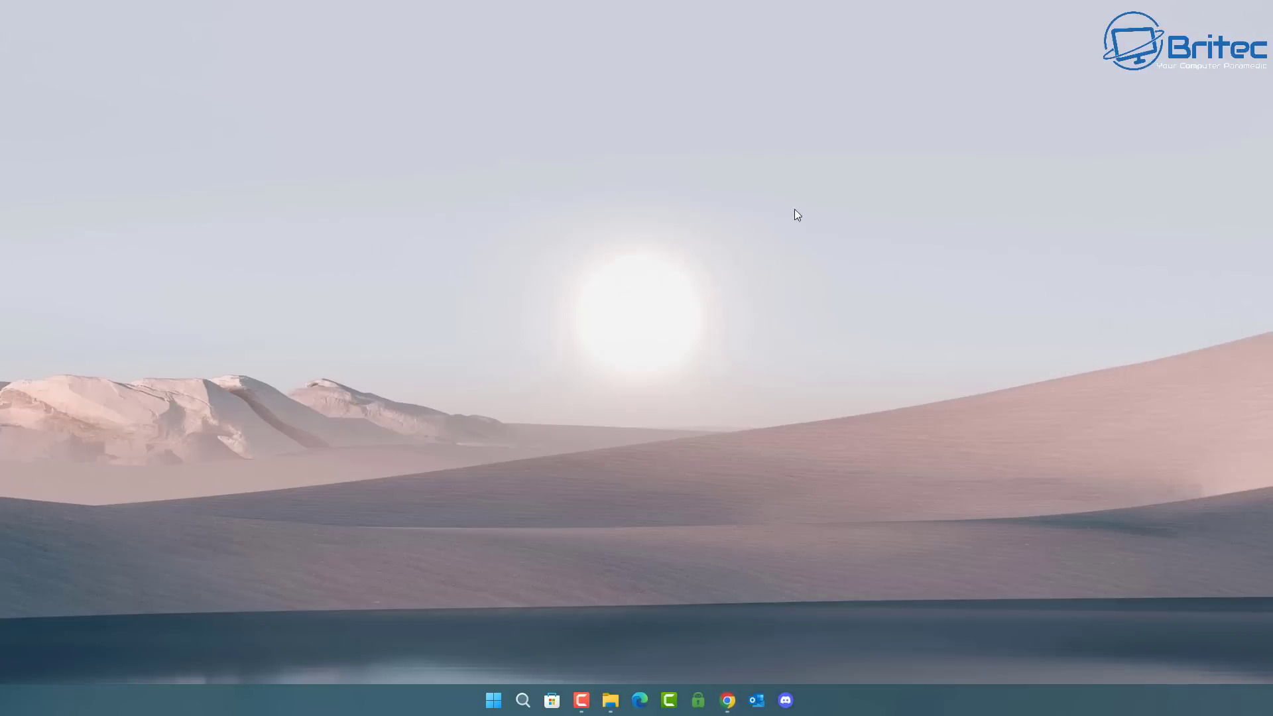
right_click(615, 255)
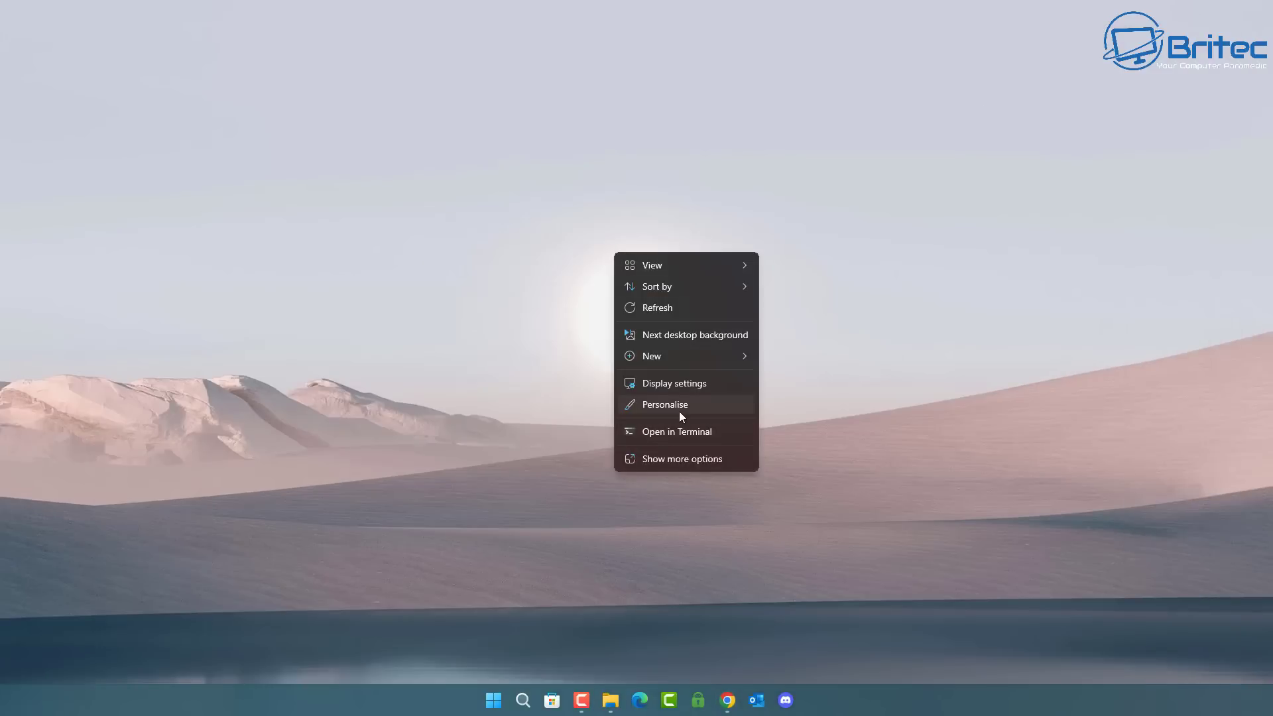
click(694, 383)
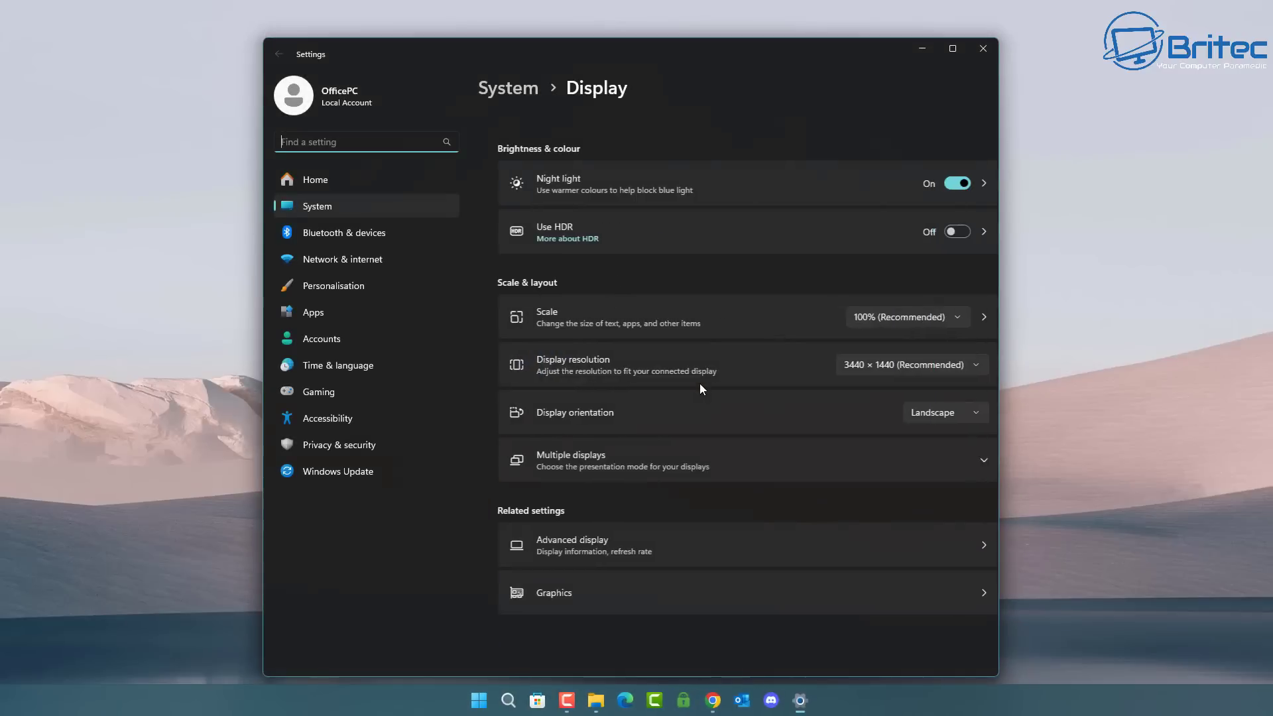
click(929, 185)
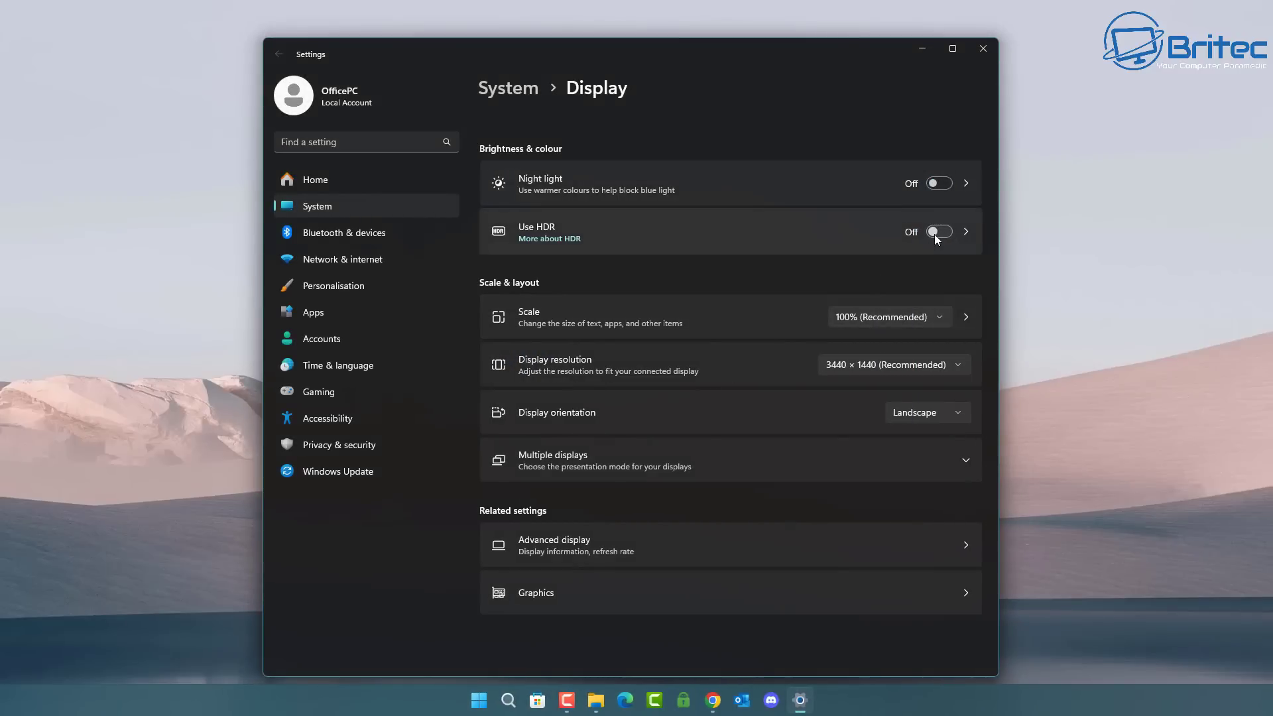
click(934, 234)
click(939, 233)
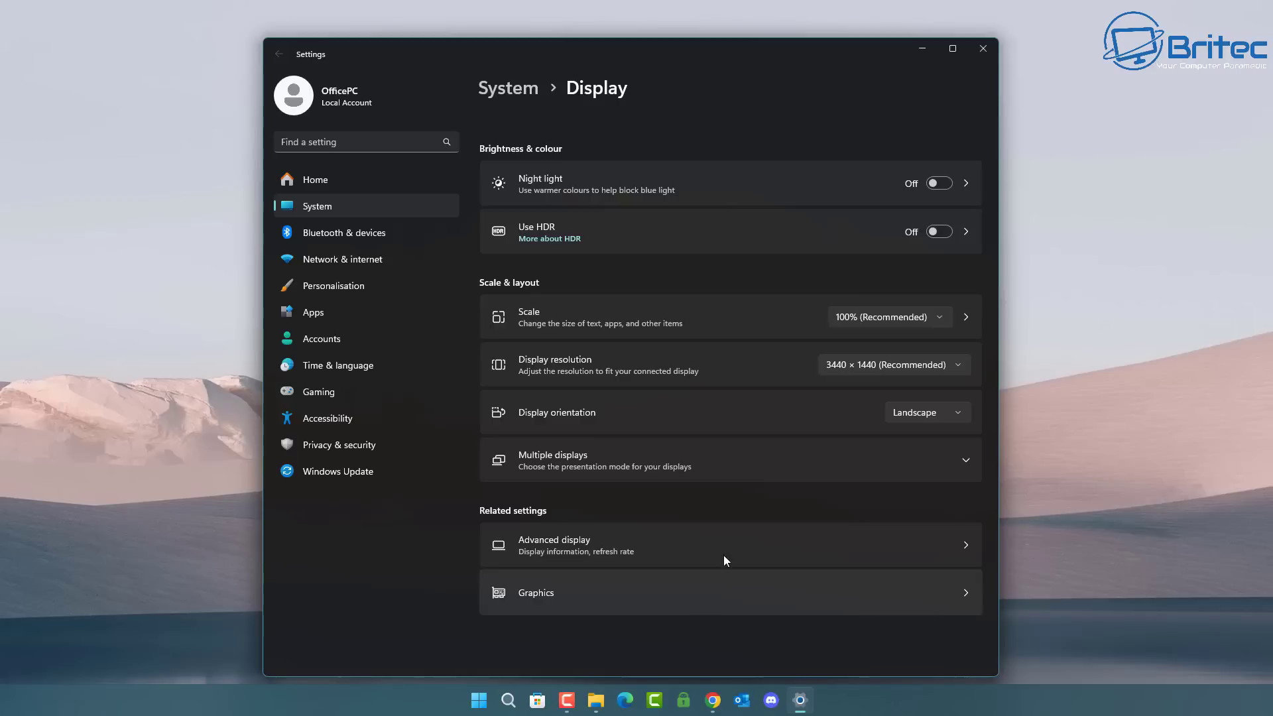
In the advanced display settings, set the Dell AW3423DW's refresh rate to 59.97 Hz and keep the change.
click(702, 586)
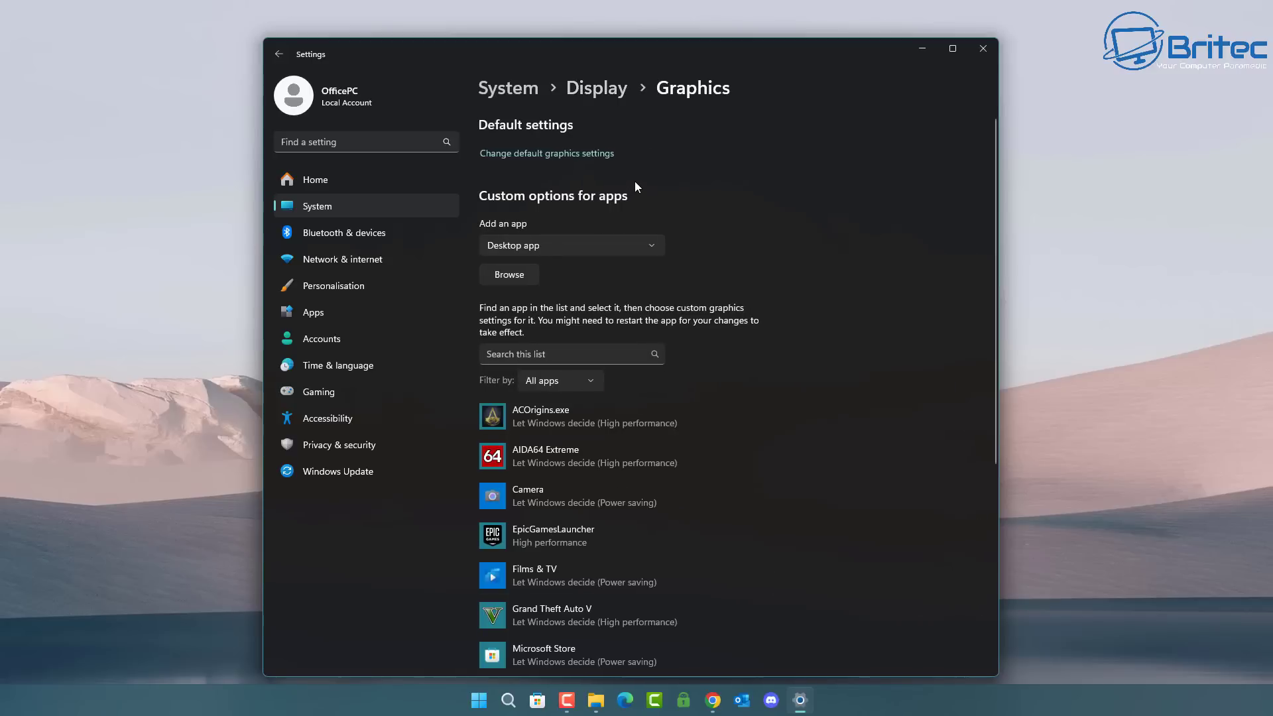
click(279, 55)
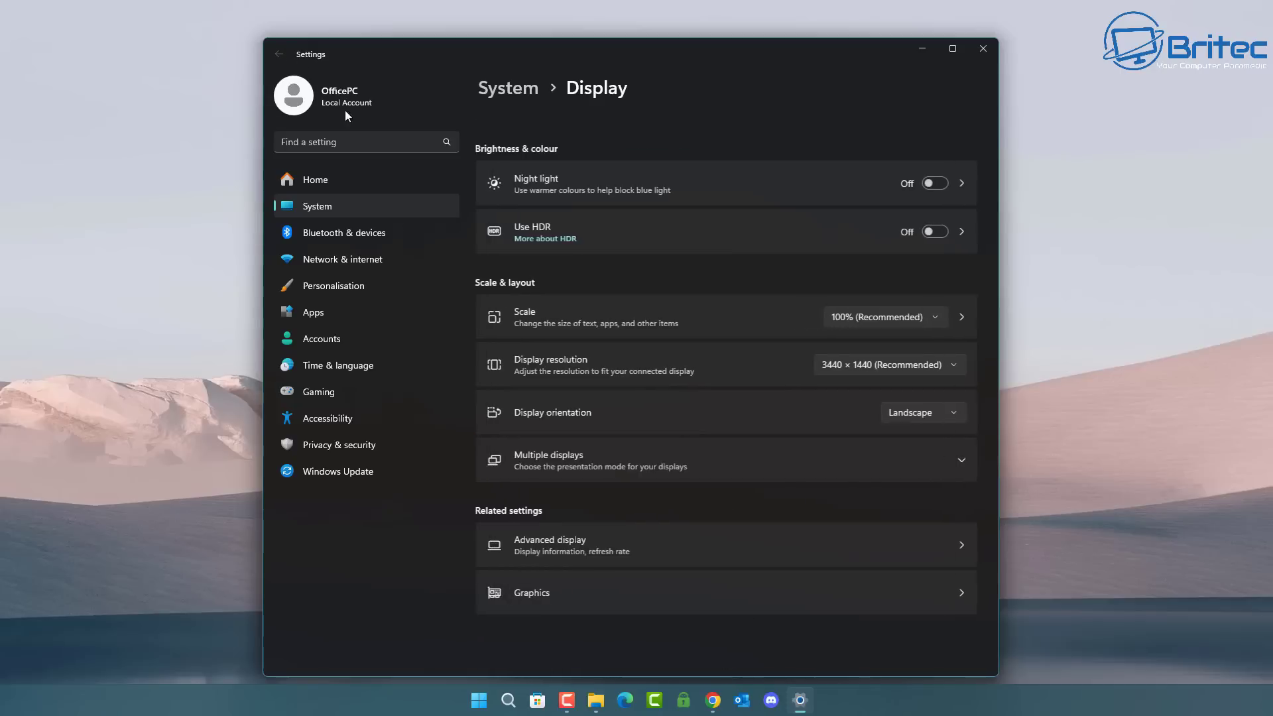
click(594, 538)
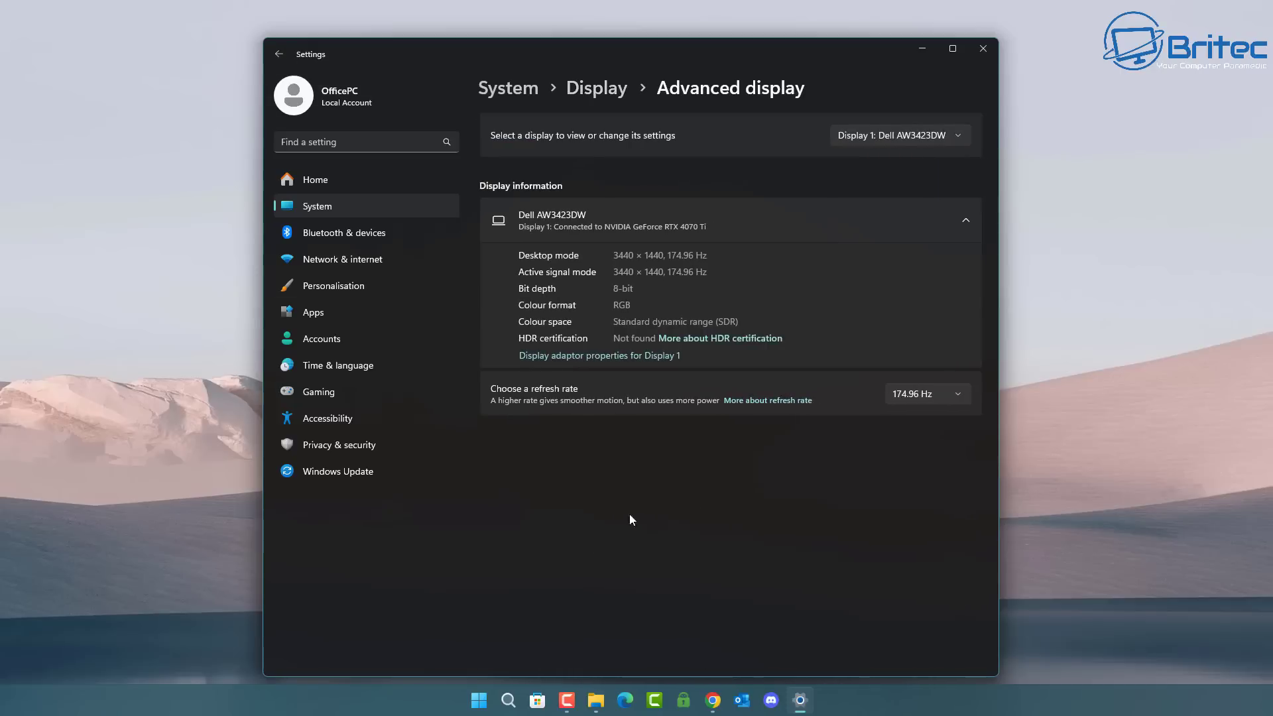
click(962, 394)
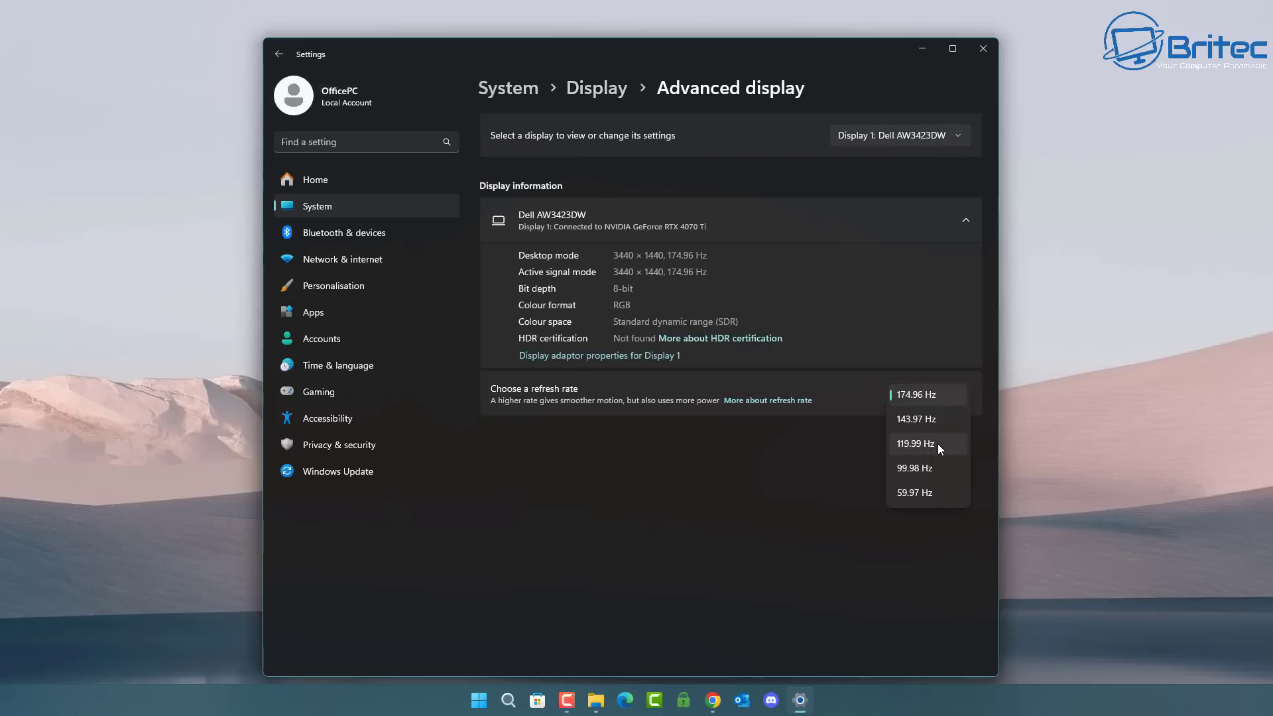
click(915, 493)
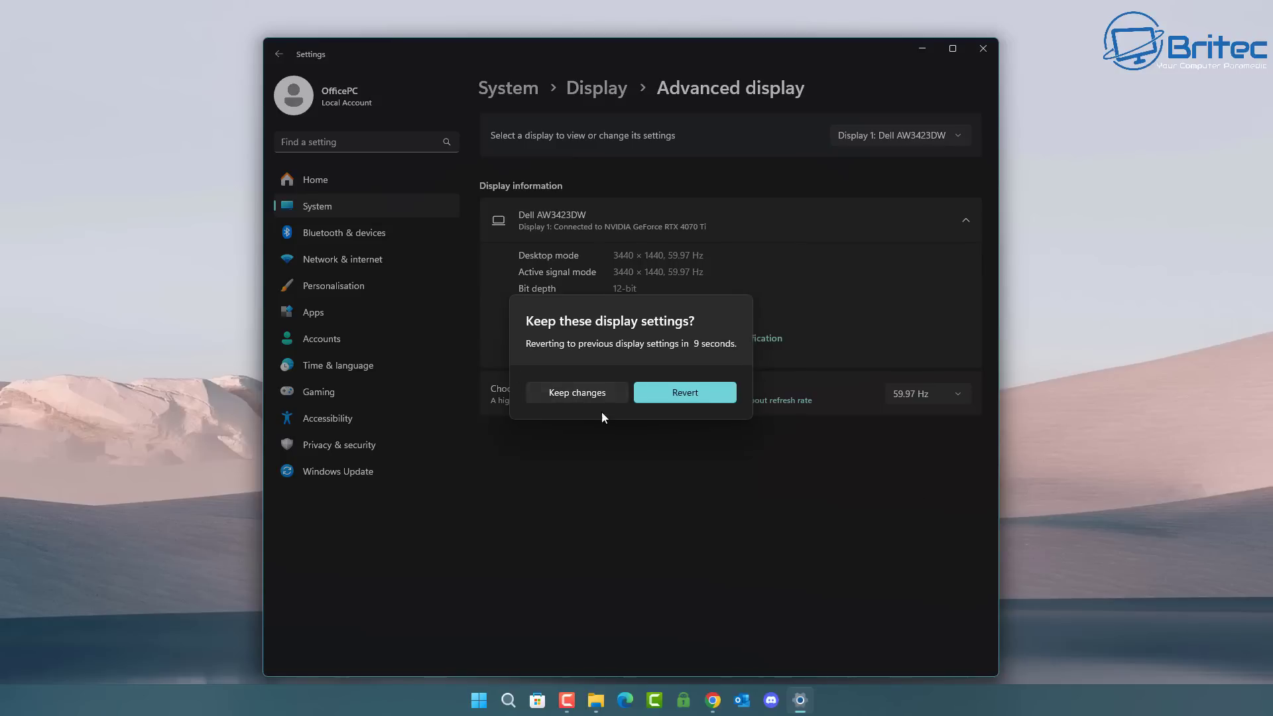
click(582, 395)
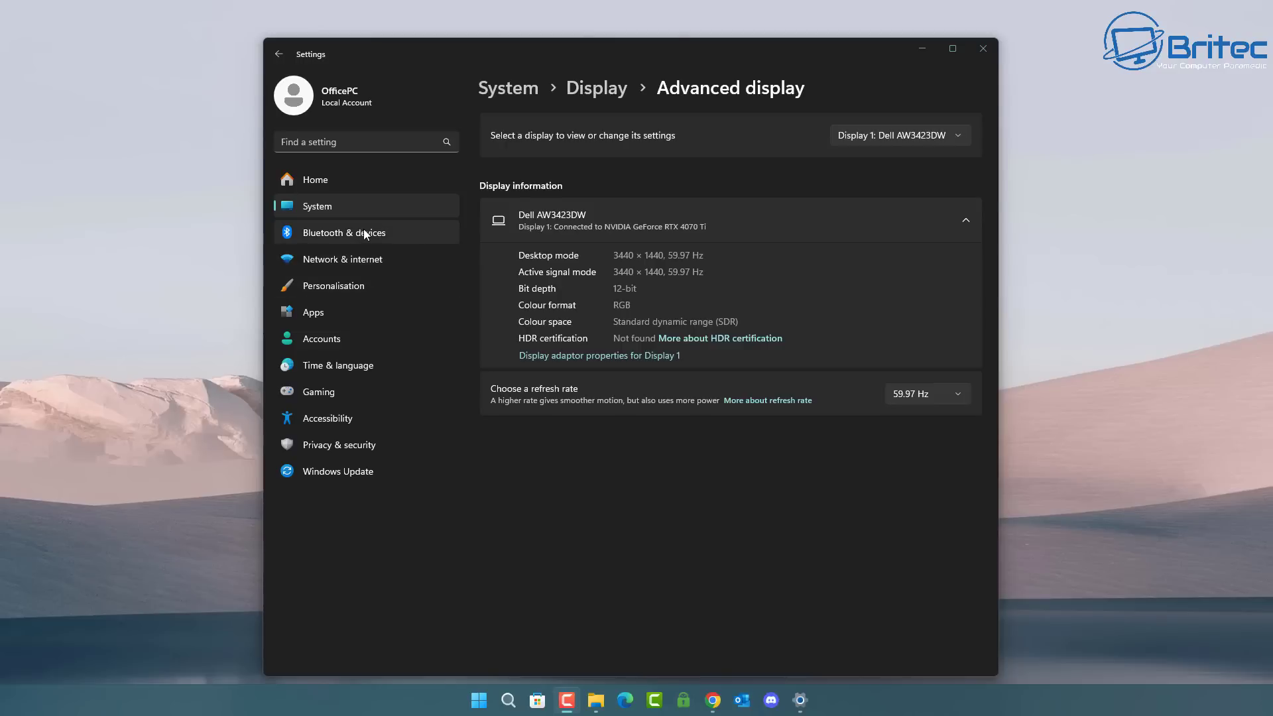
Check the notification access settings under Privacy & security, then close Settings.
click(353, 444)
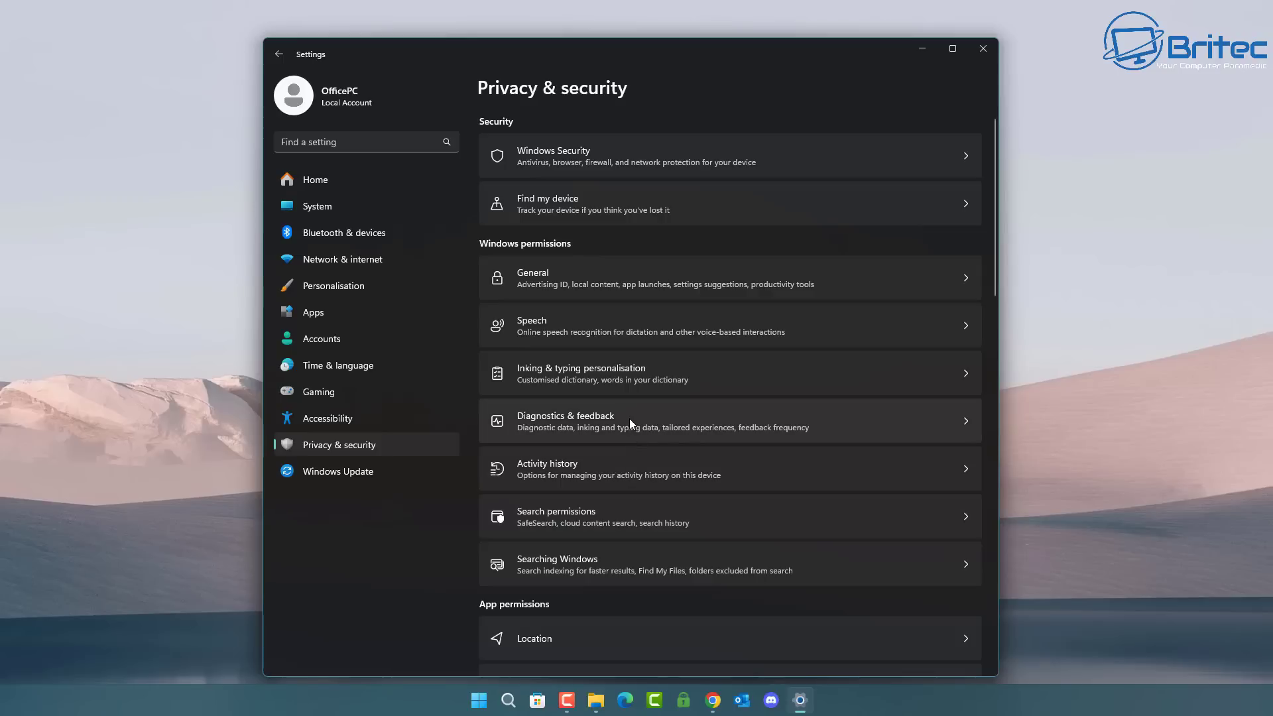
scroll(630, 420, down, 2)
scroll(630, 417, down, 2)
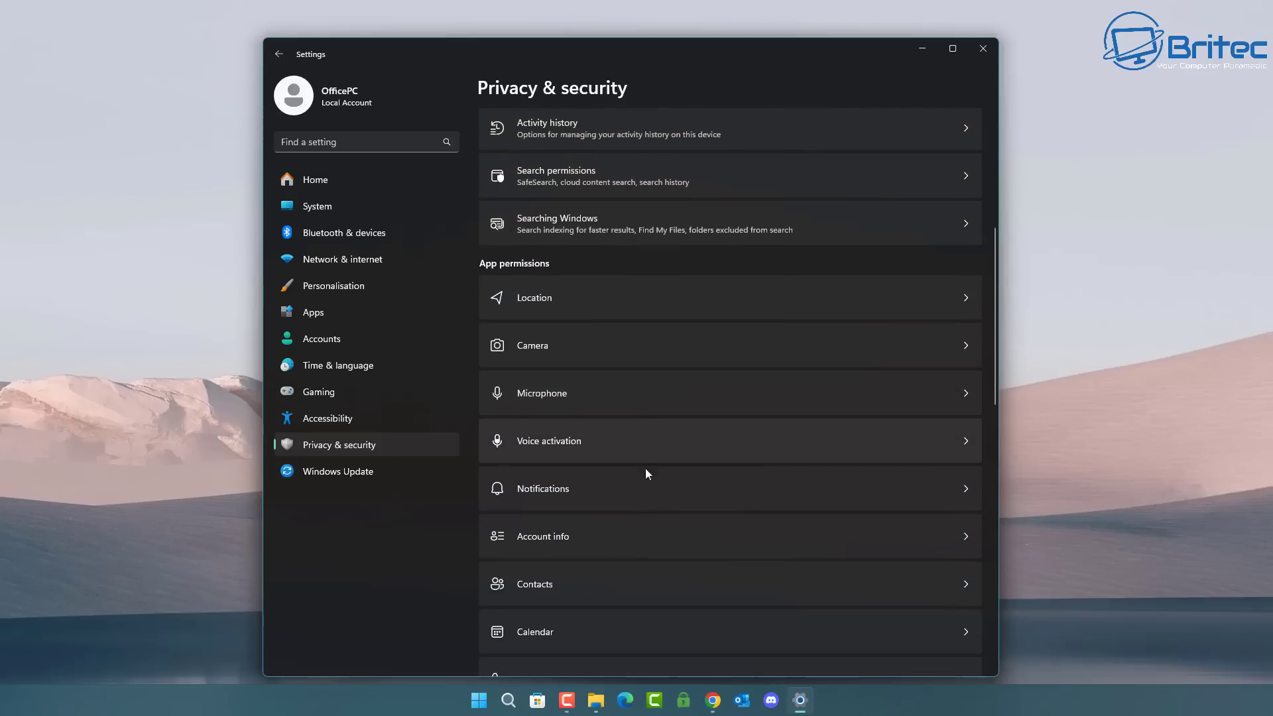
click(645, 491)
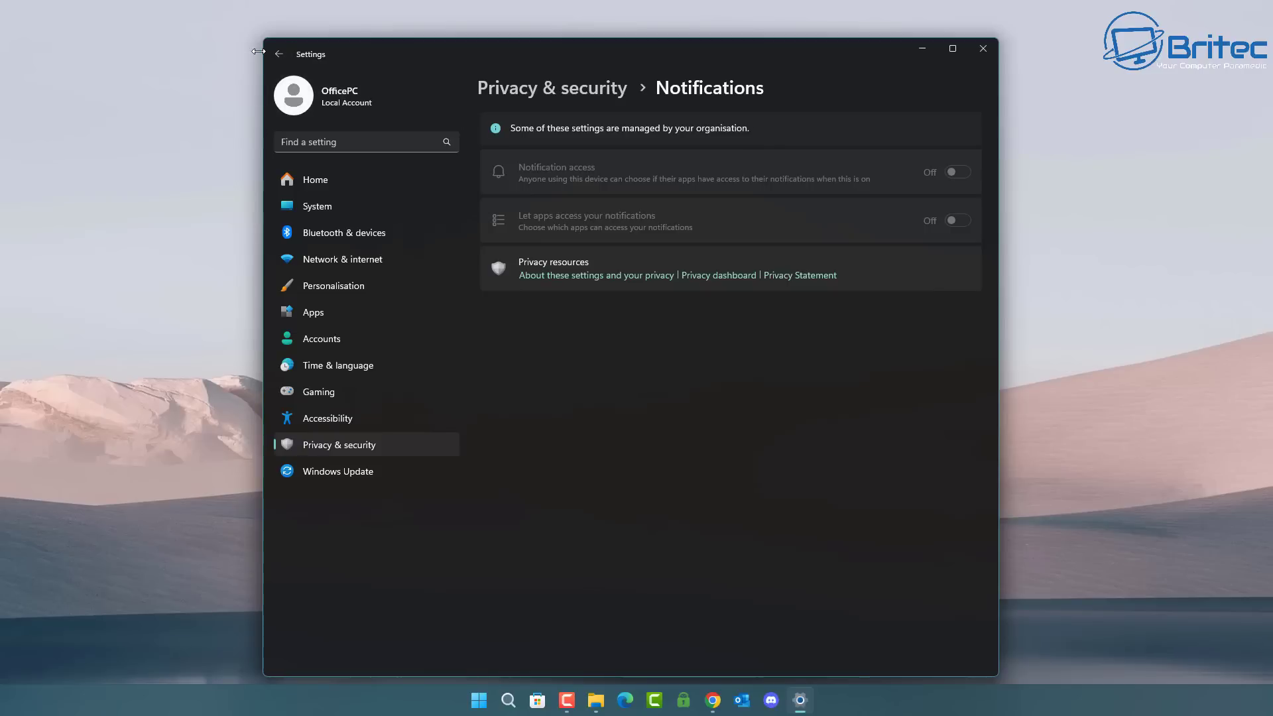
click(281, 56)
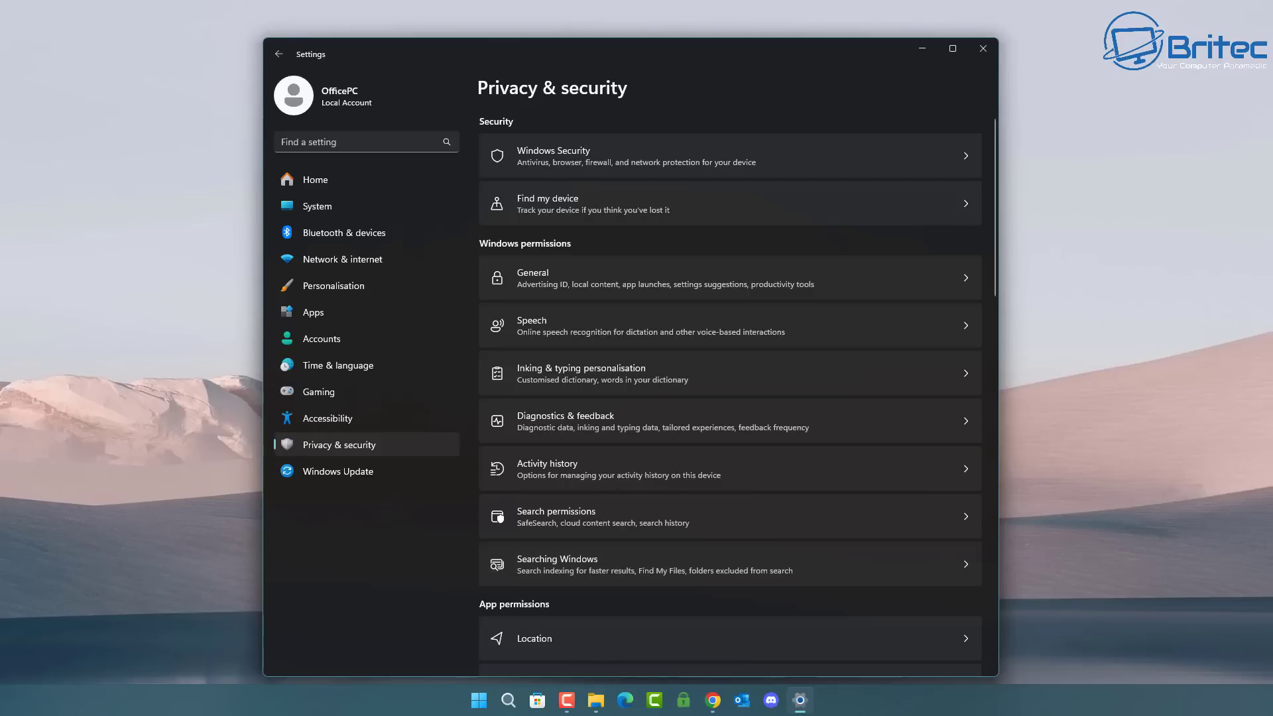
click(983, 48)
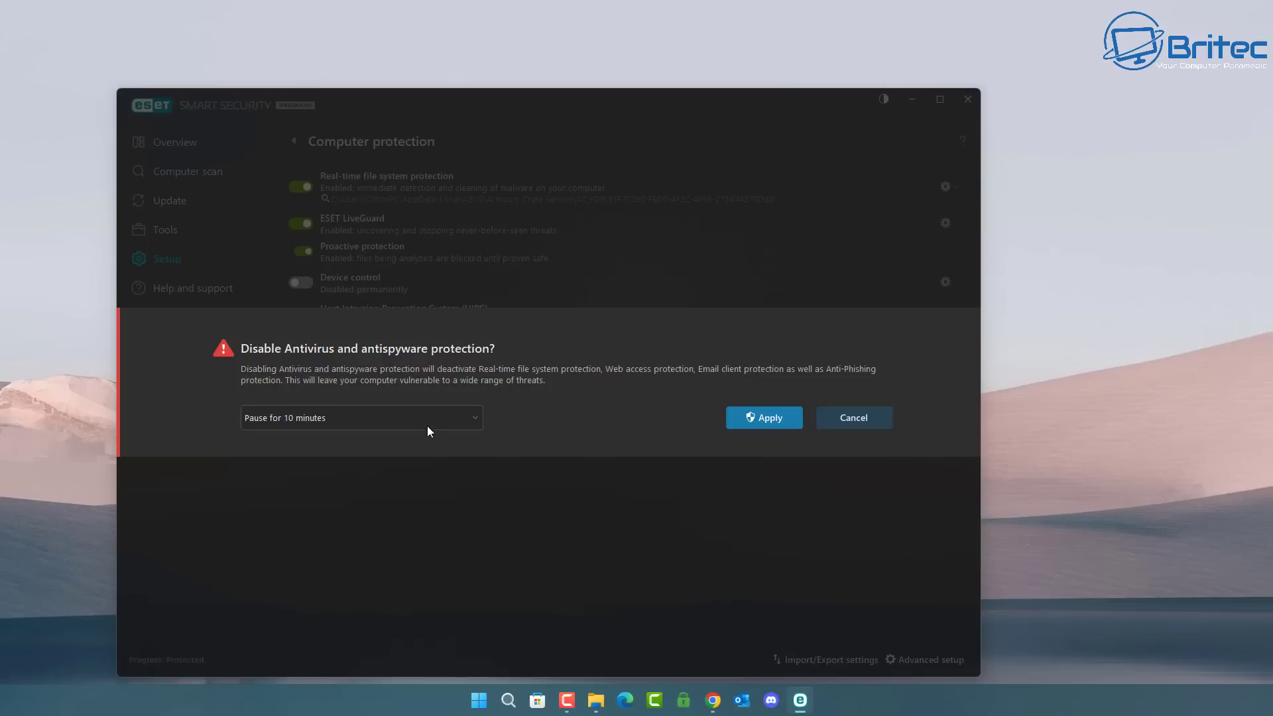
Pause ESET's antivirus and antispyware protection for 1 hour and apply it.
click(470, 421)
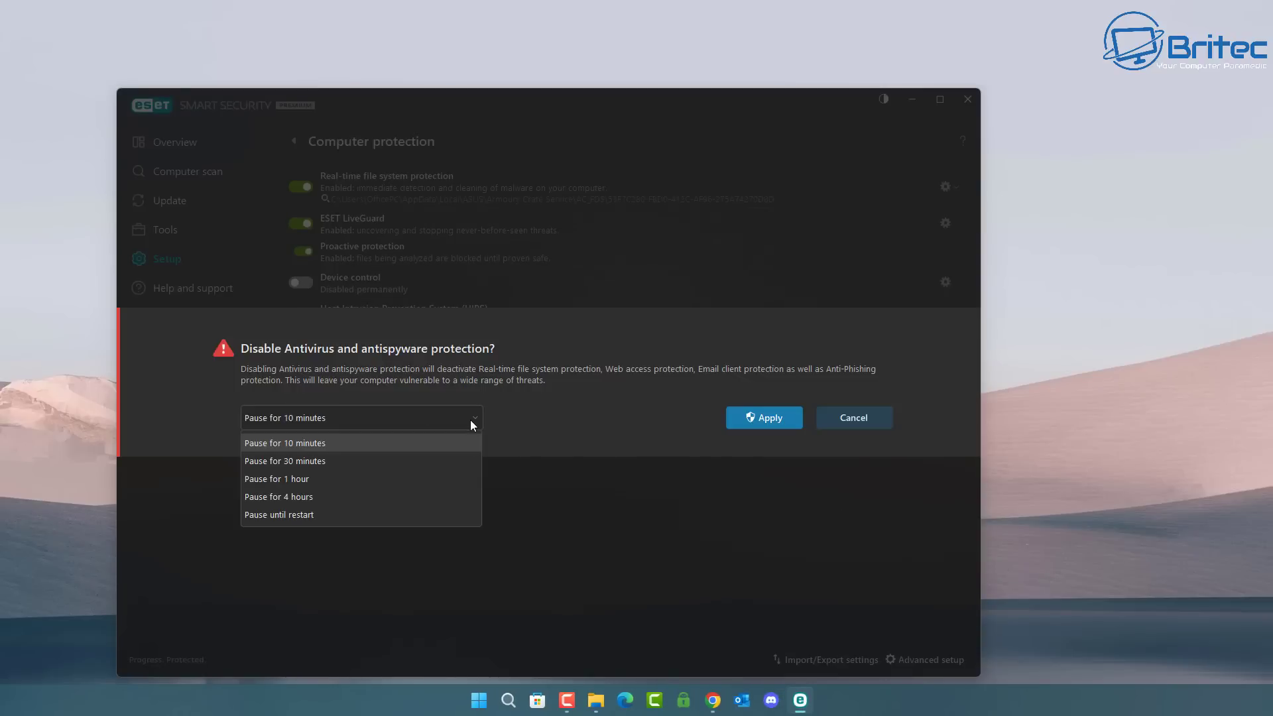
click(373, 478)
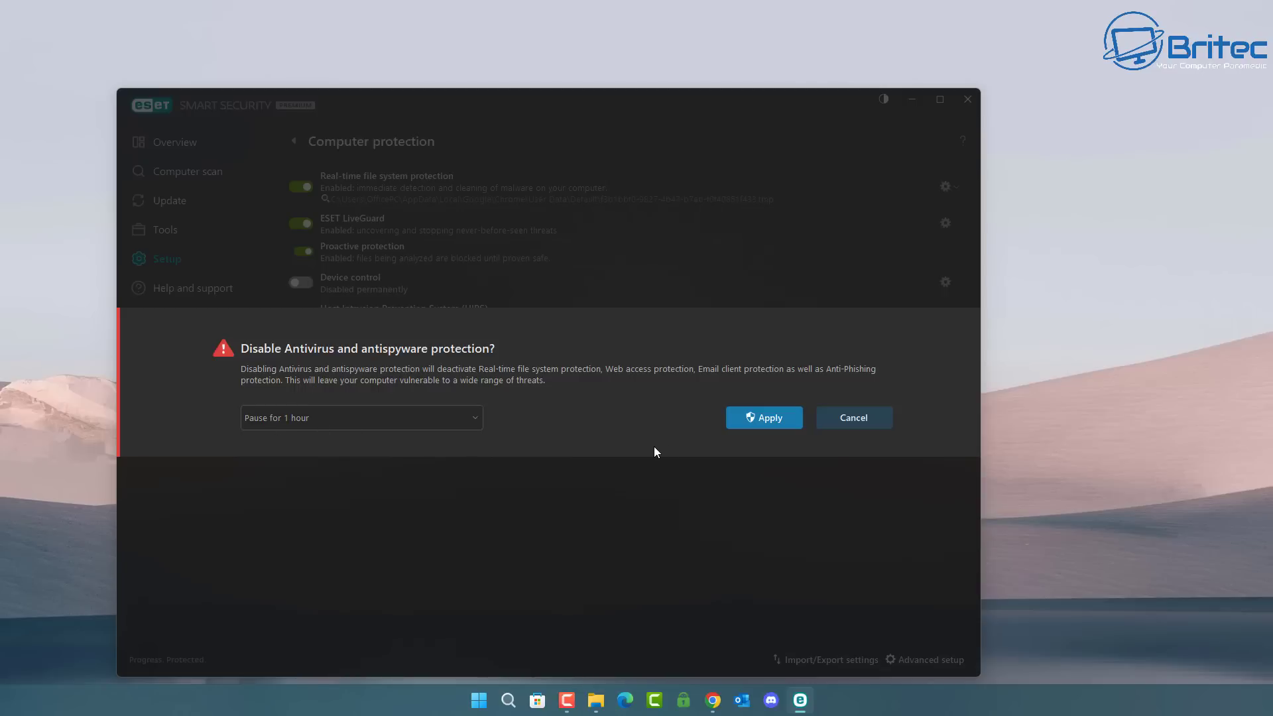
click(765, 426)
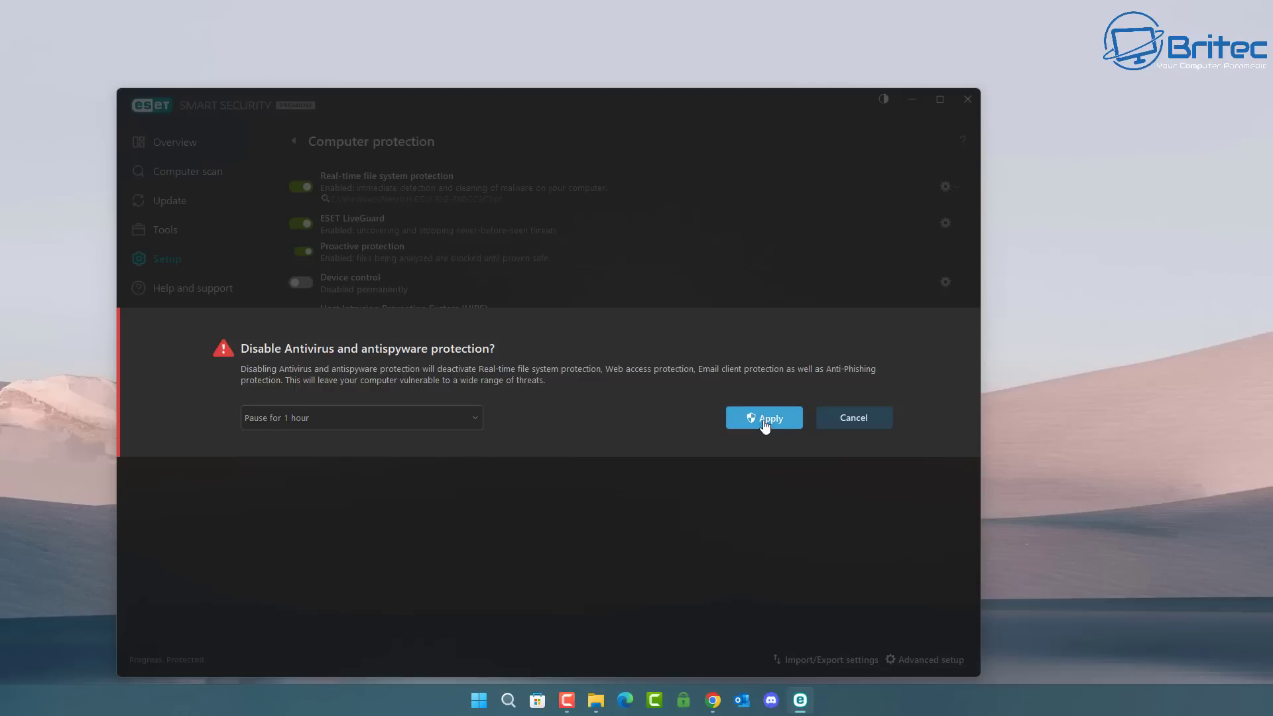
click(765, 425)
click(764, 419)
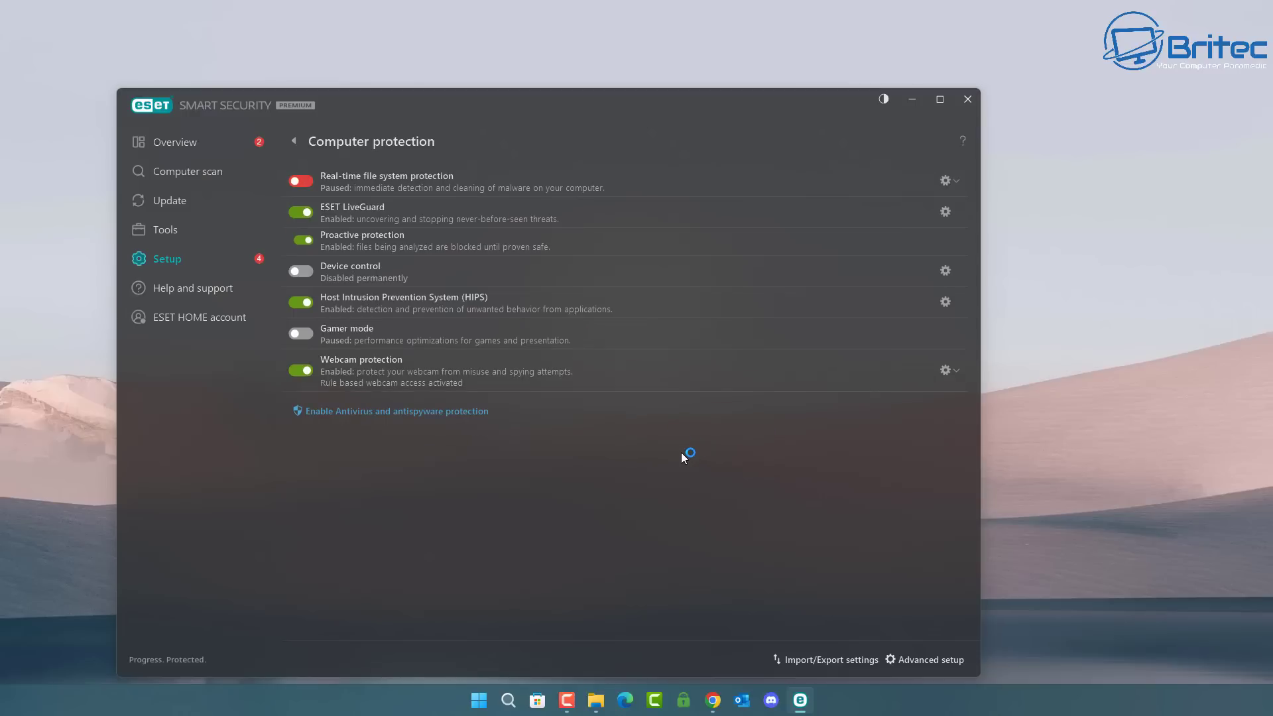
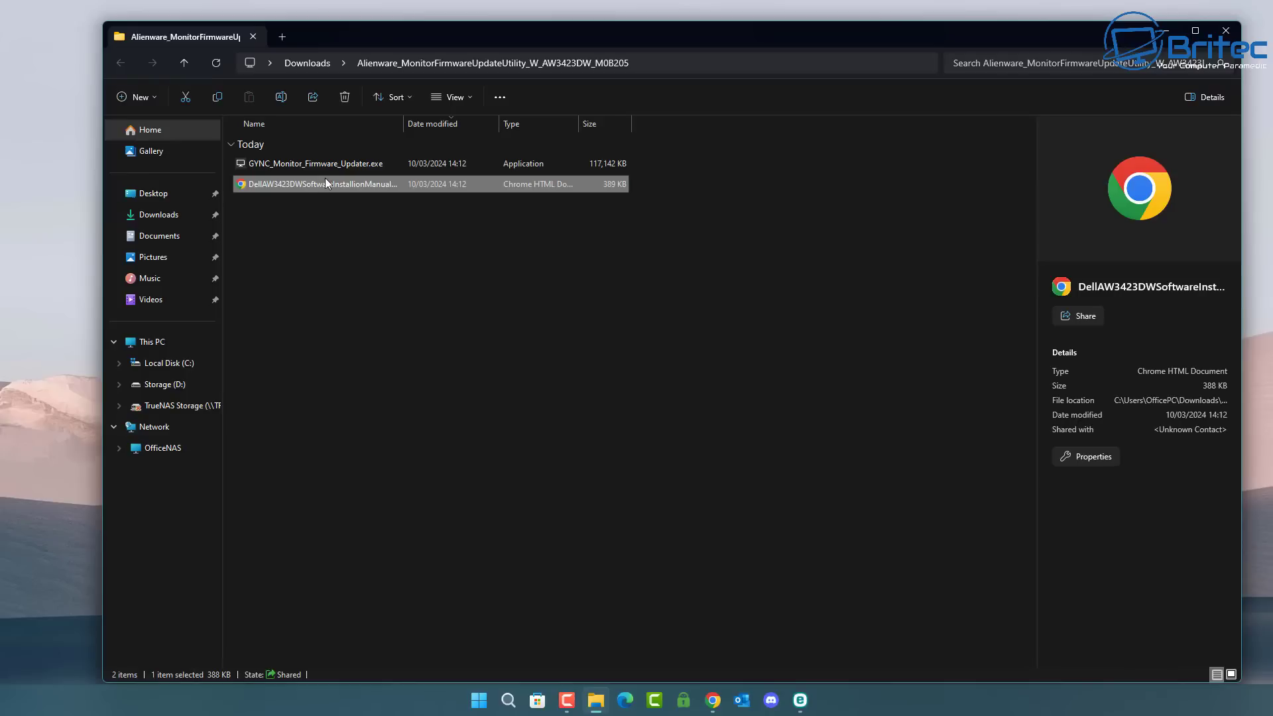
Run GYNC_Monitor_Firmware_Updater.exe as administrator, minimise File Explorer and move the updater window down on the desktop.
right_click(334, 161)
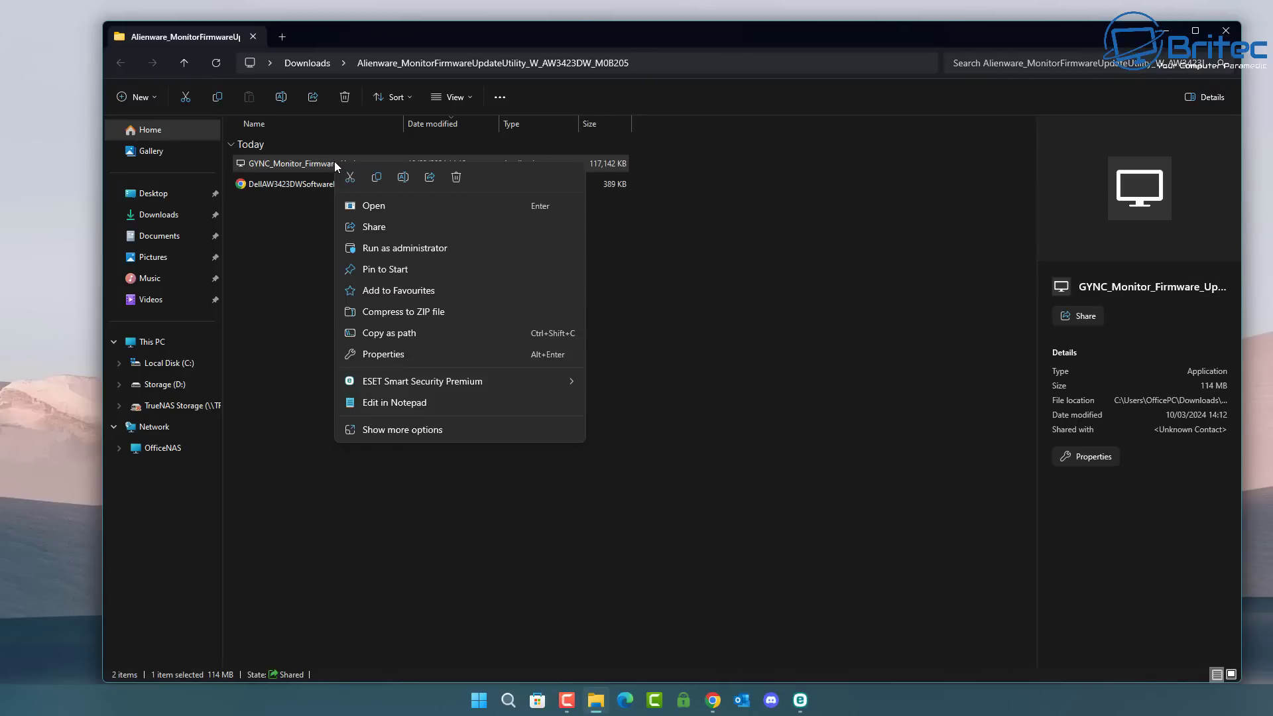
click(429, 249)
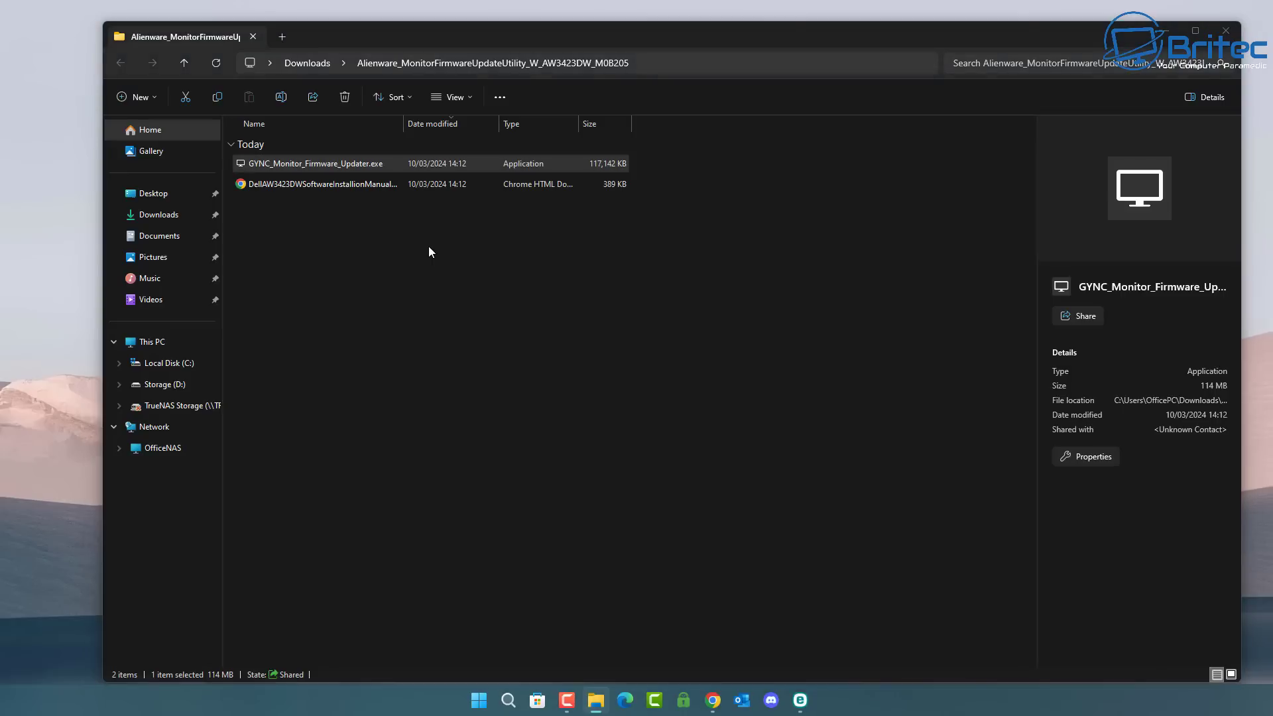
click(1165, 31)
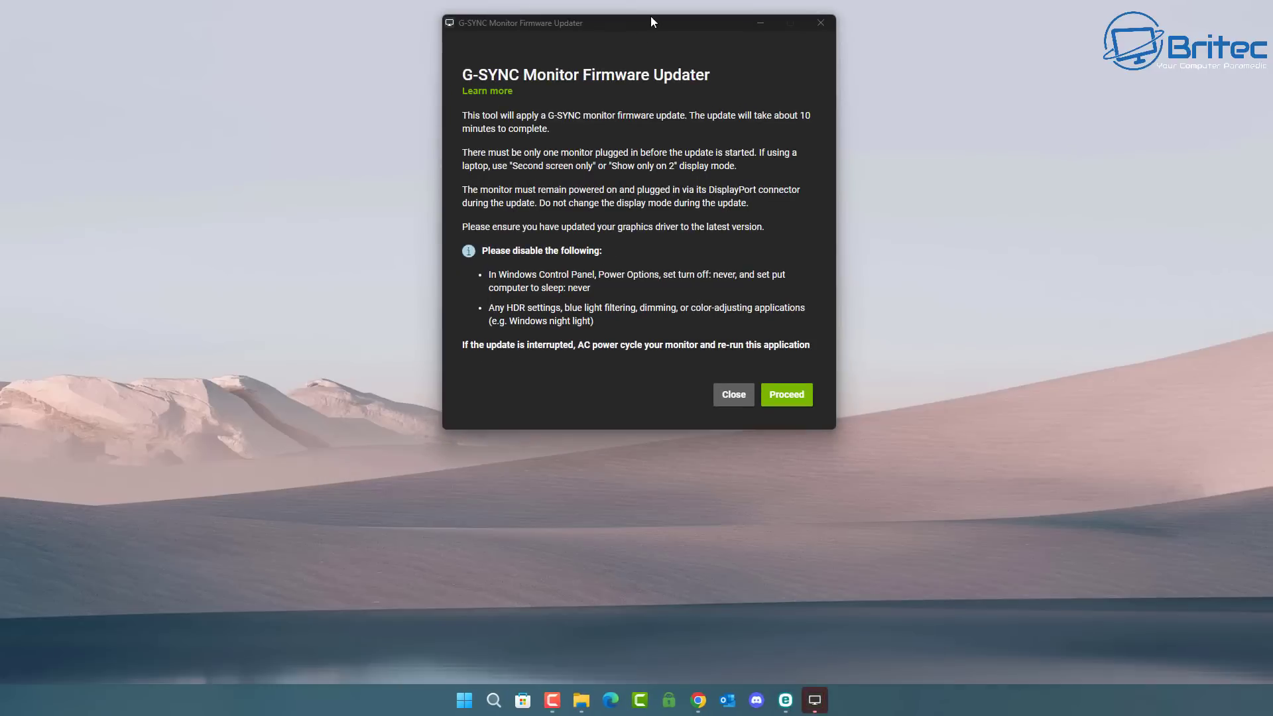
drag(650, 18, 646, 89)
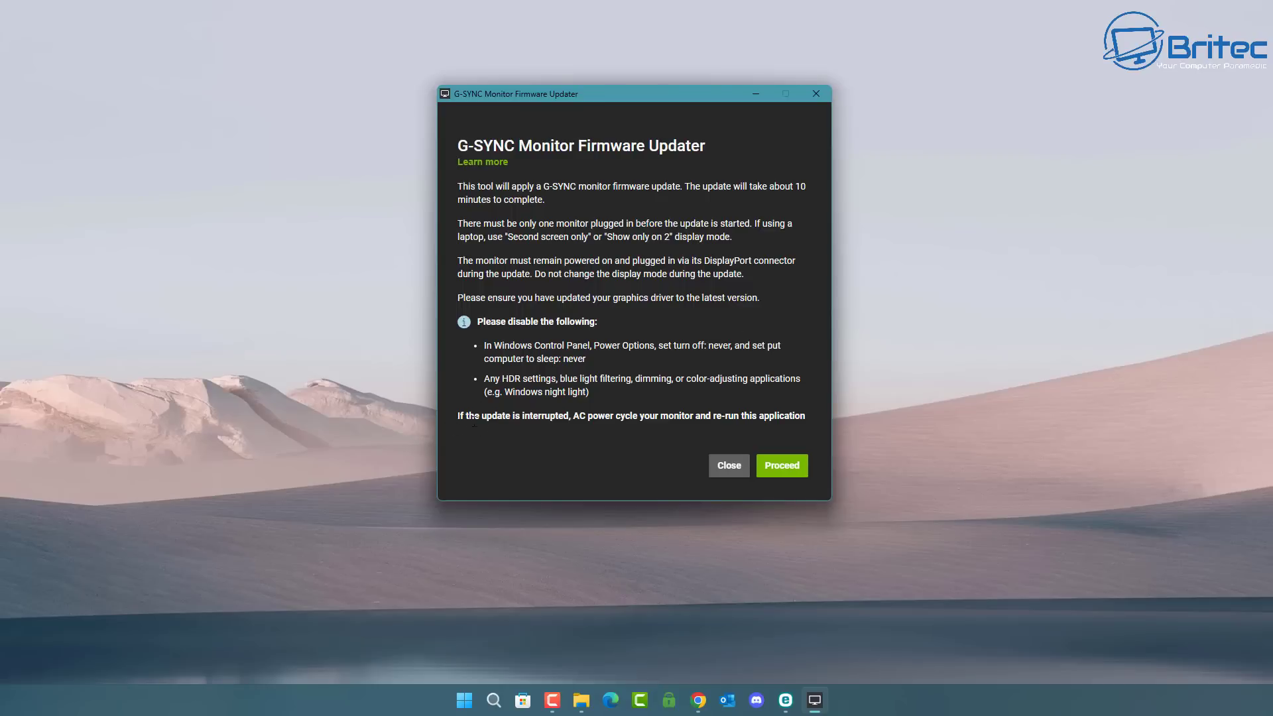
Check for a monitor firmware update, flash the Dell AW3423DW to version 8.200_6.20_0.3_1.21 and close the updater on completion.
click(782, 471)
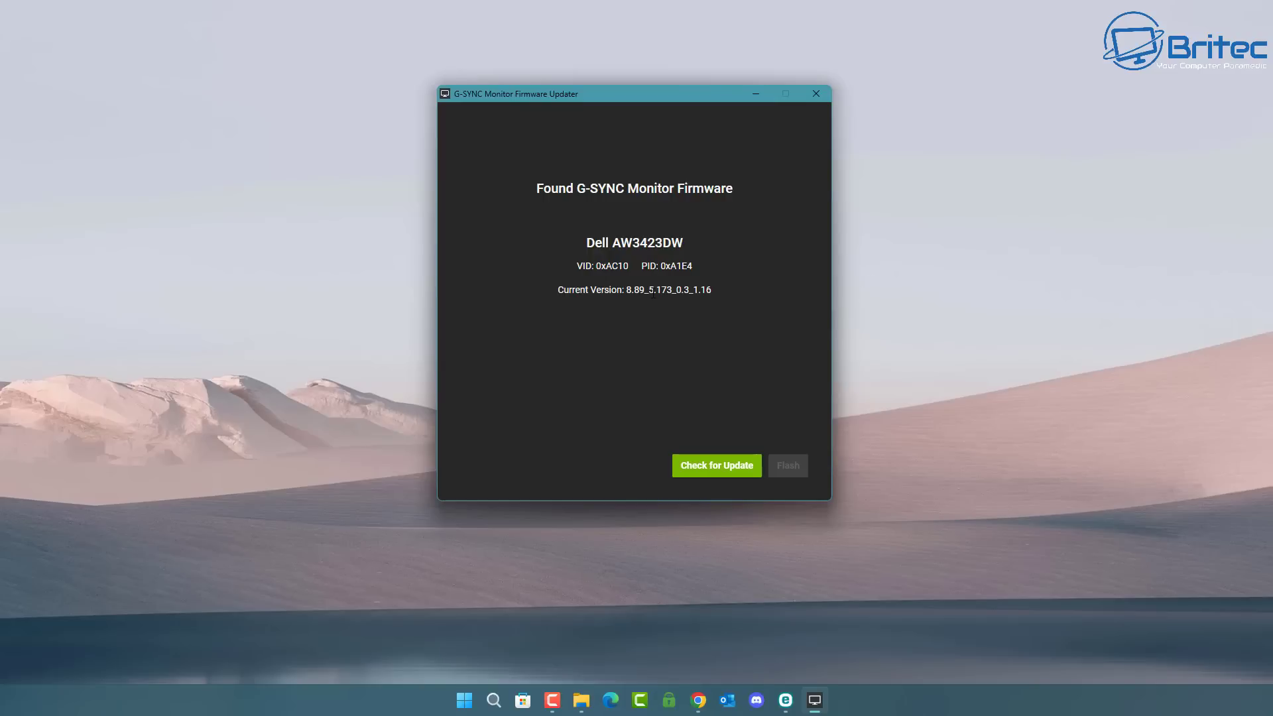
click(715, 472)
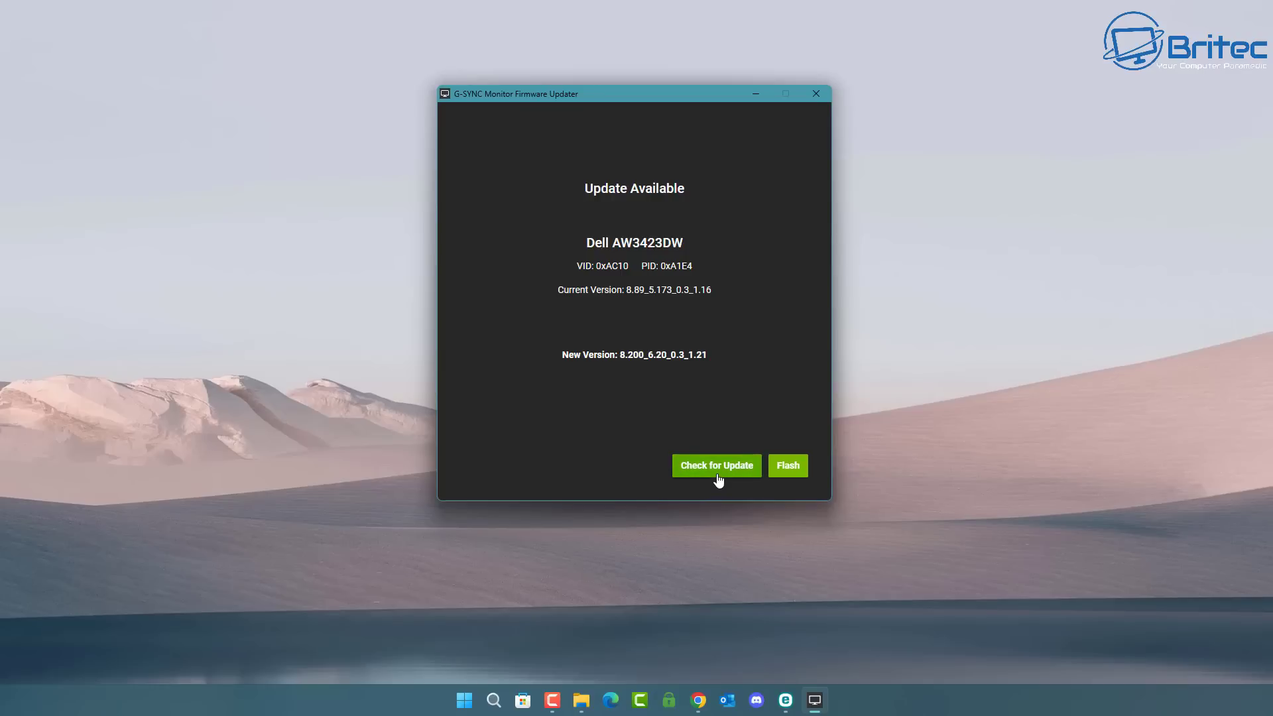
click(787, 466)
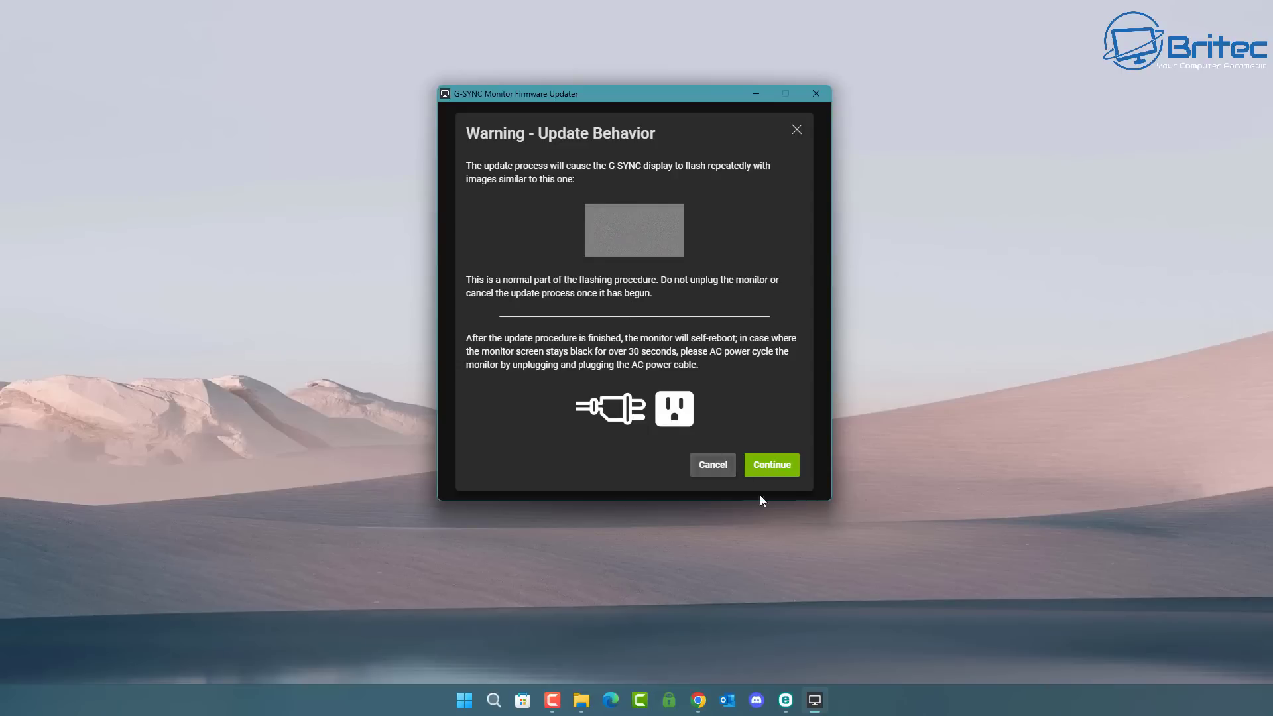
click(783, 468)
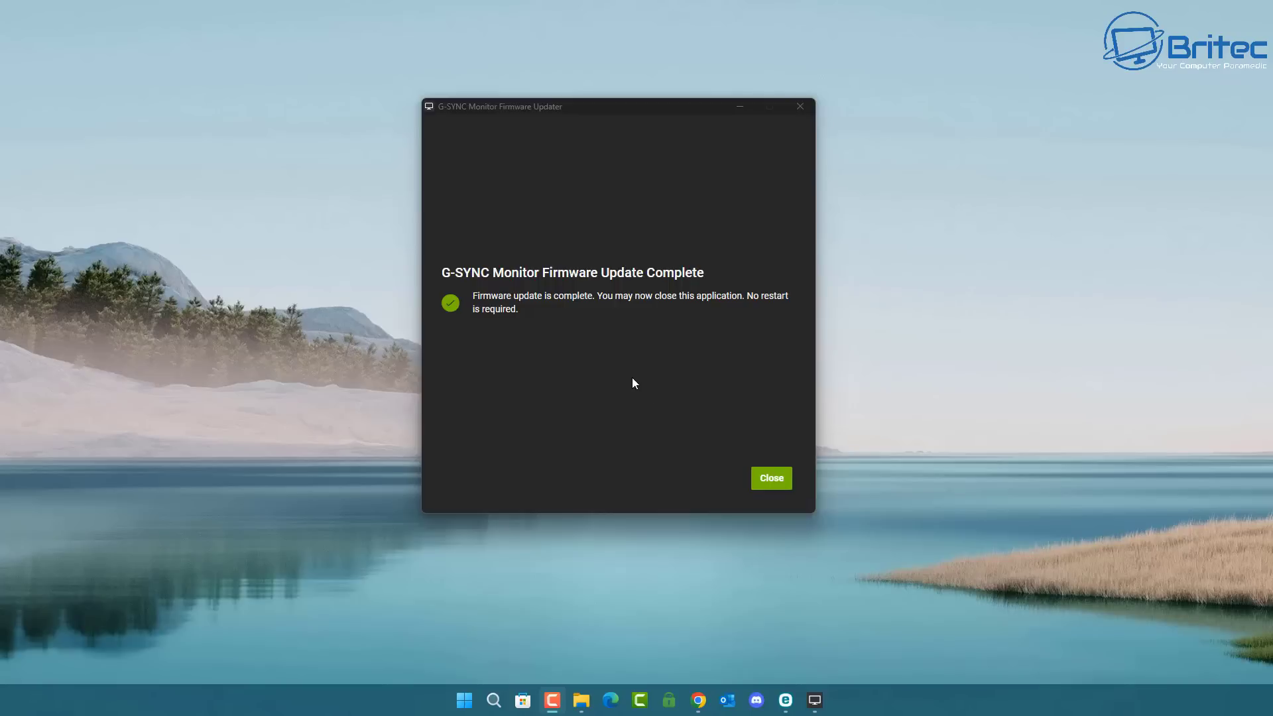
click(780, 486)
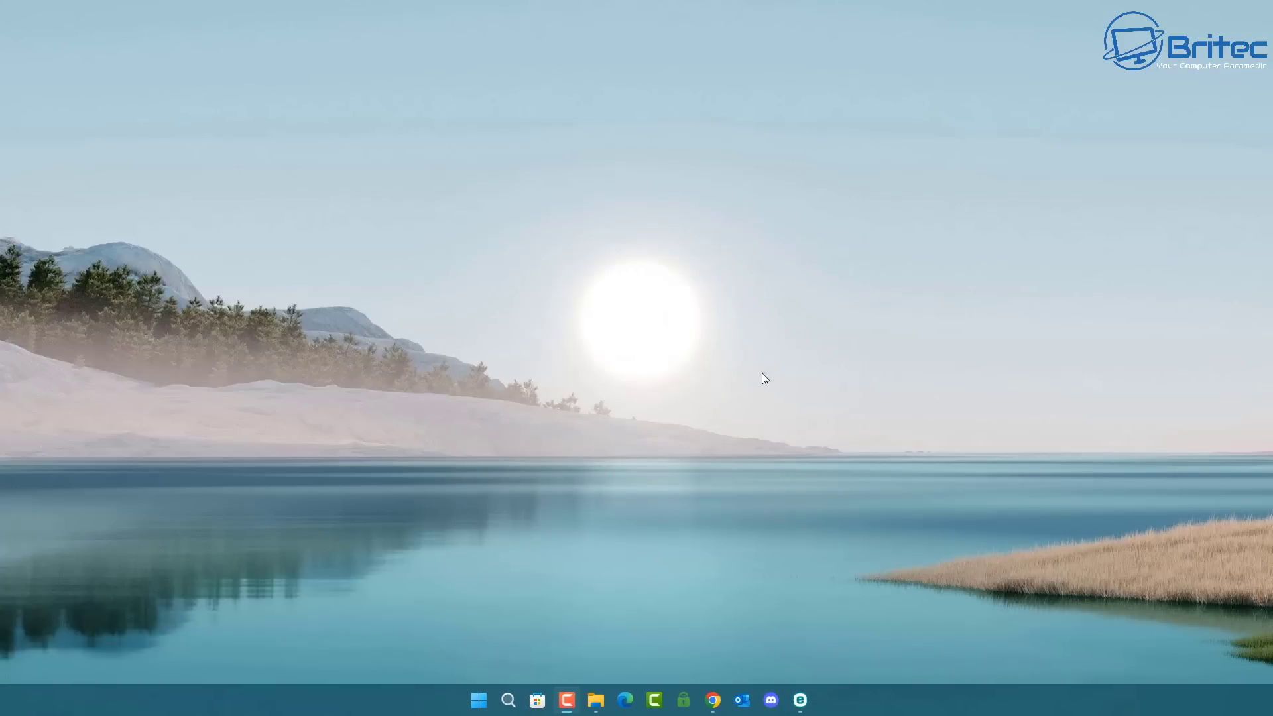
Set the Dell AW3423DW's refresh rate to 174.96 Hz in the advanced display settings, keep the change and close Settings.
click(479, 700)
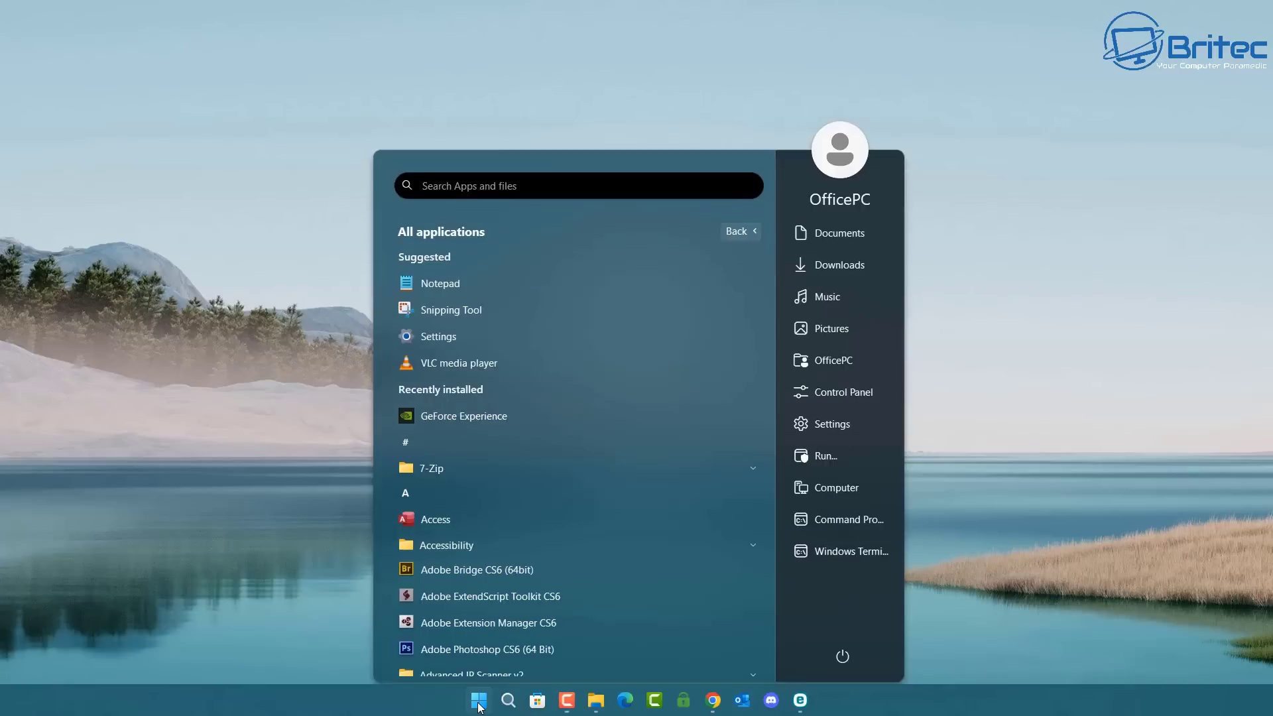
click(478, 700)
right_click(562, 364)
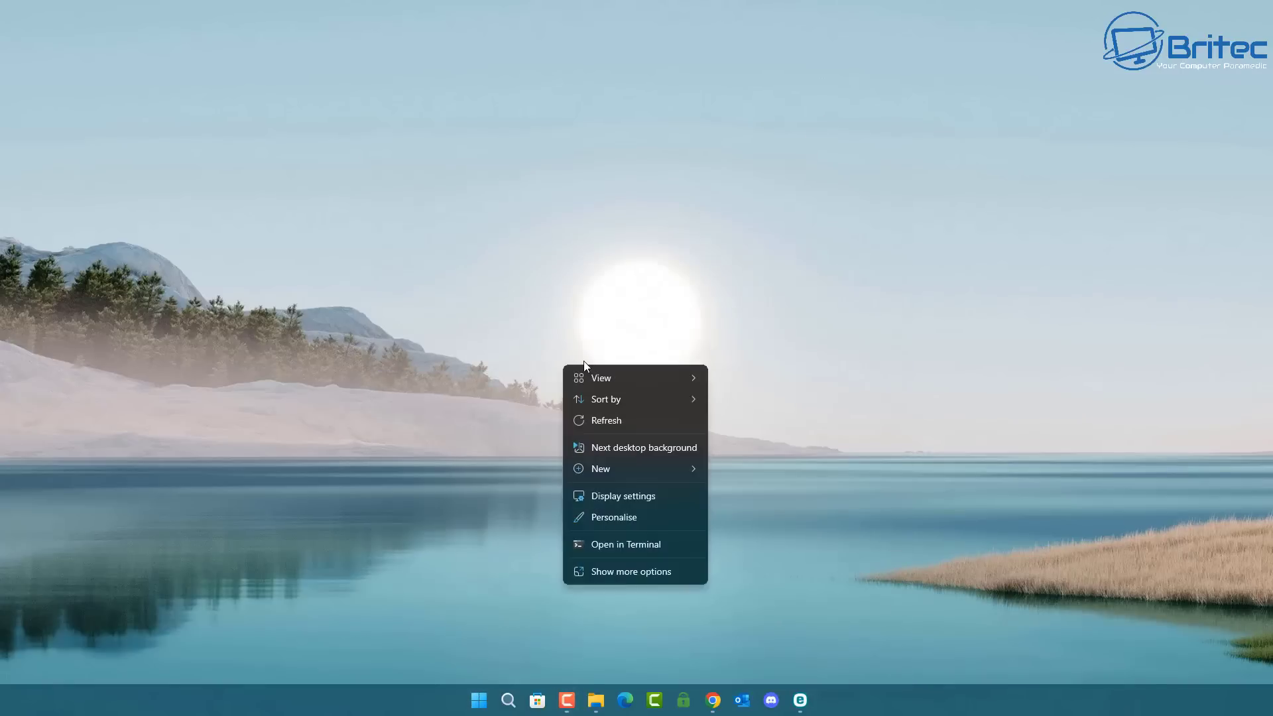
click(616, 496)
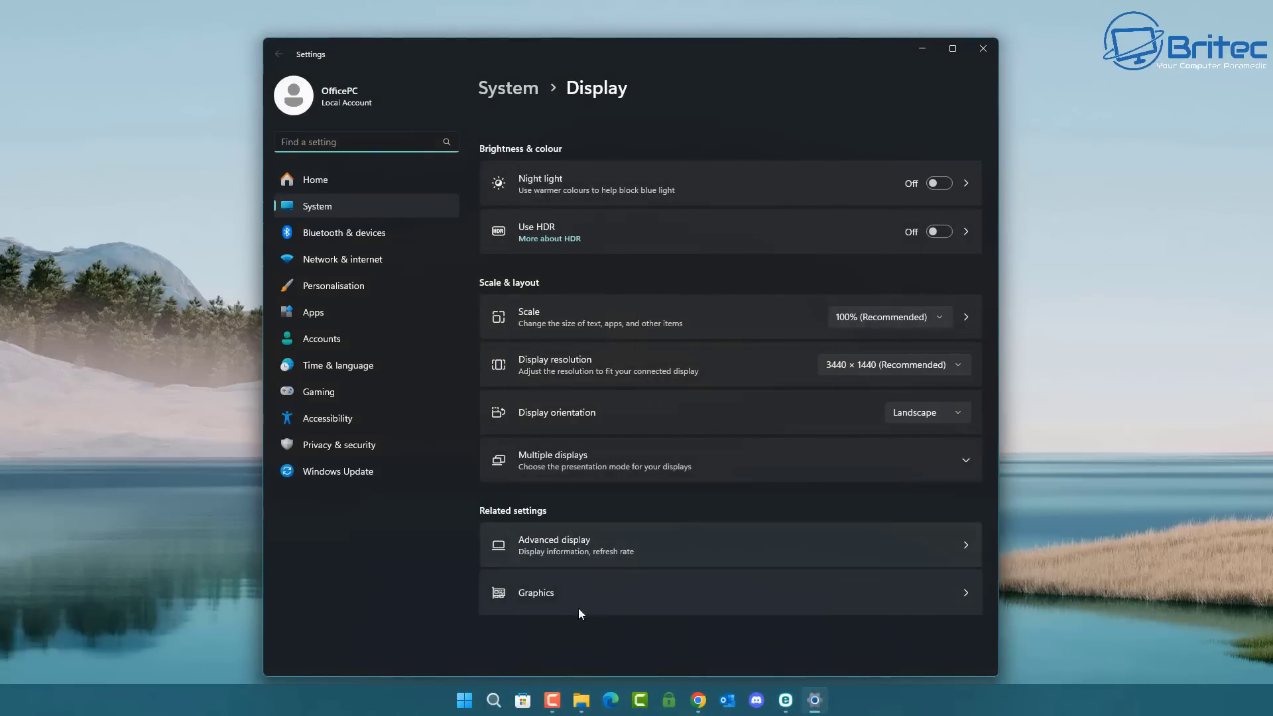
click(637, 601)
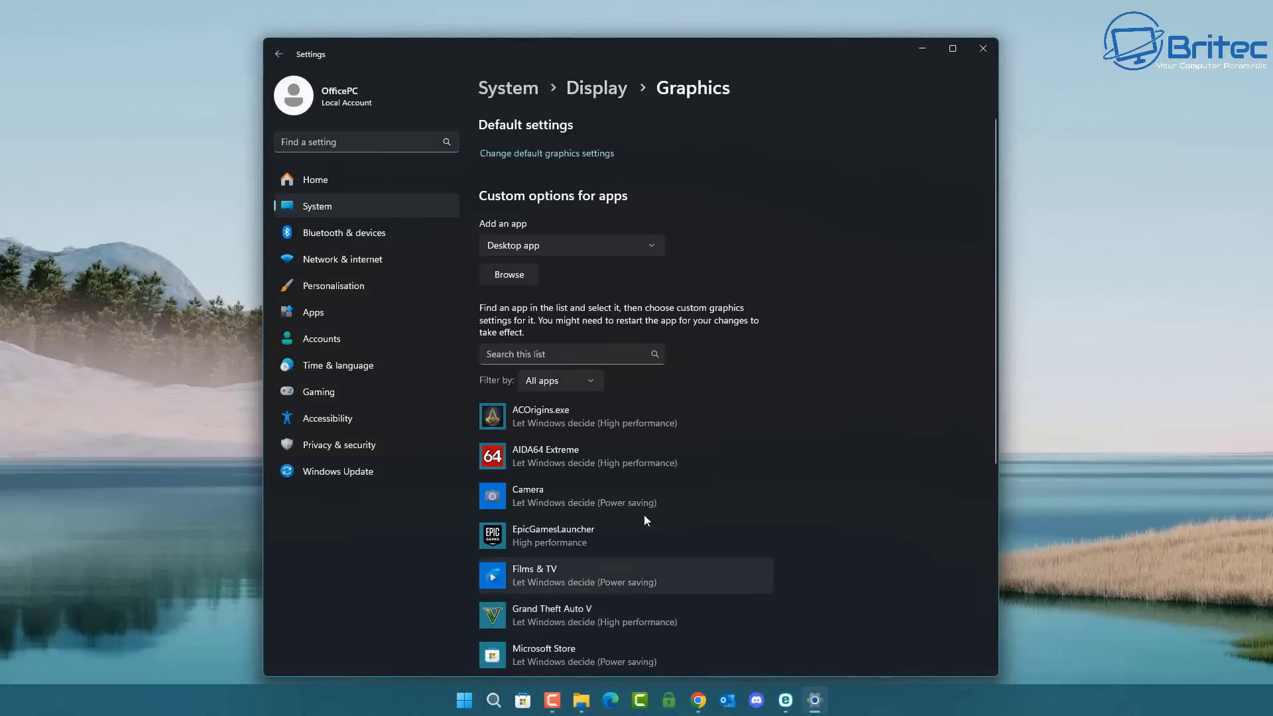
click(278, 54)
click(592, 550)
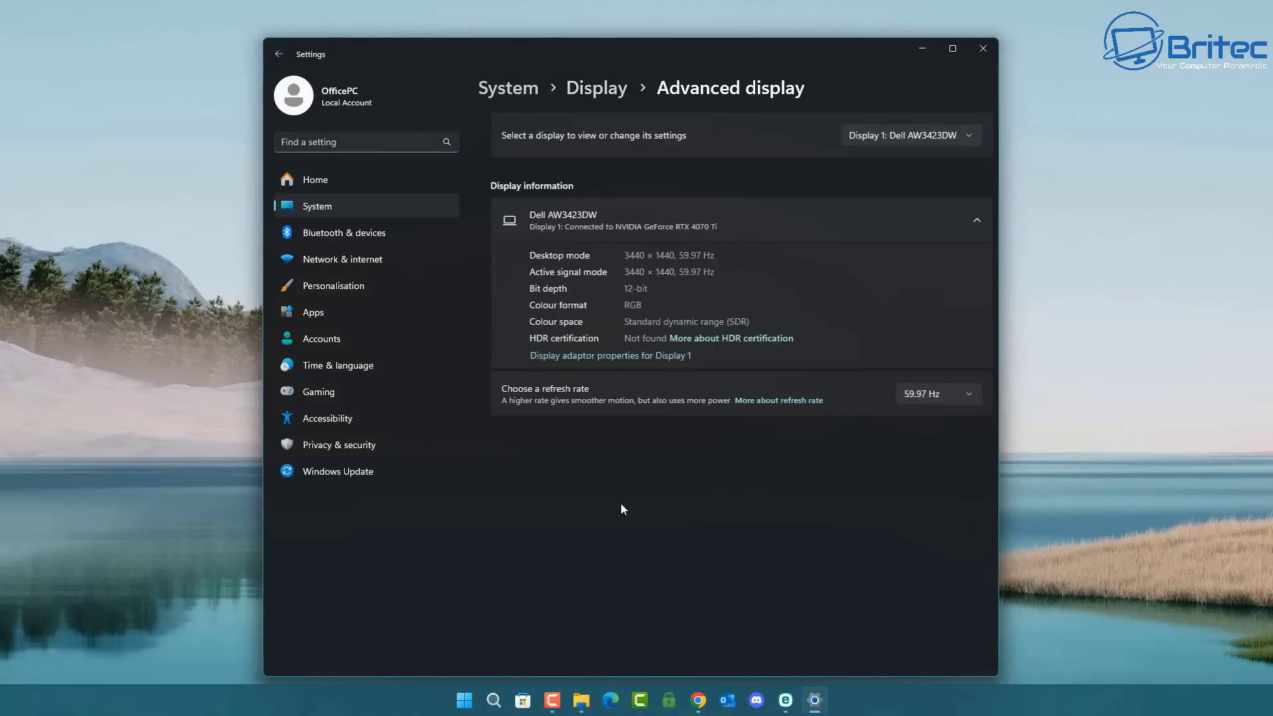
click(953, 400)
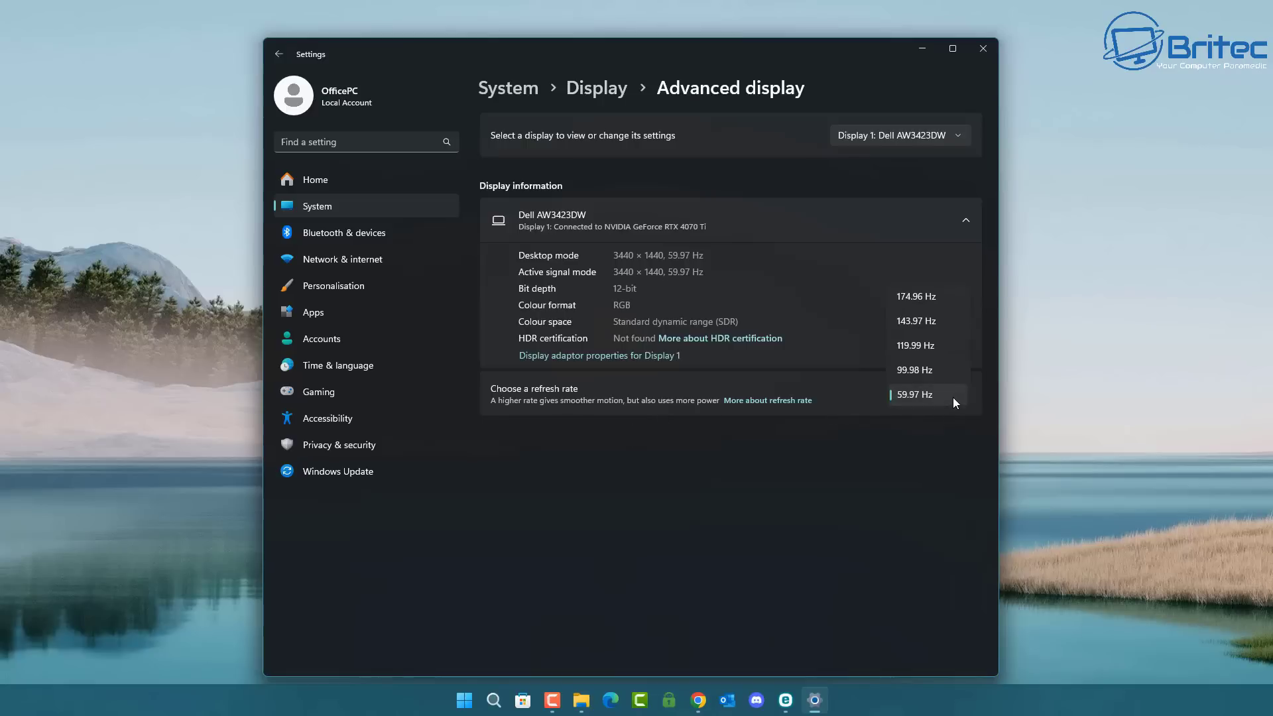
click(915, 297)
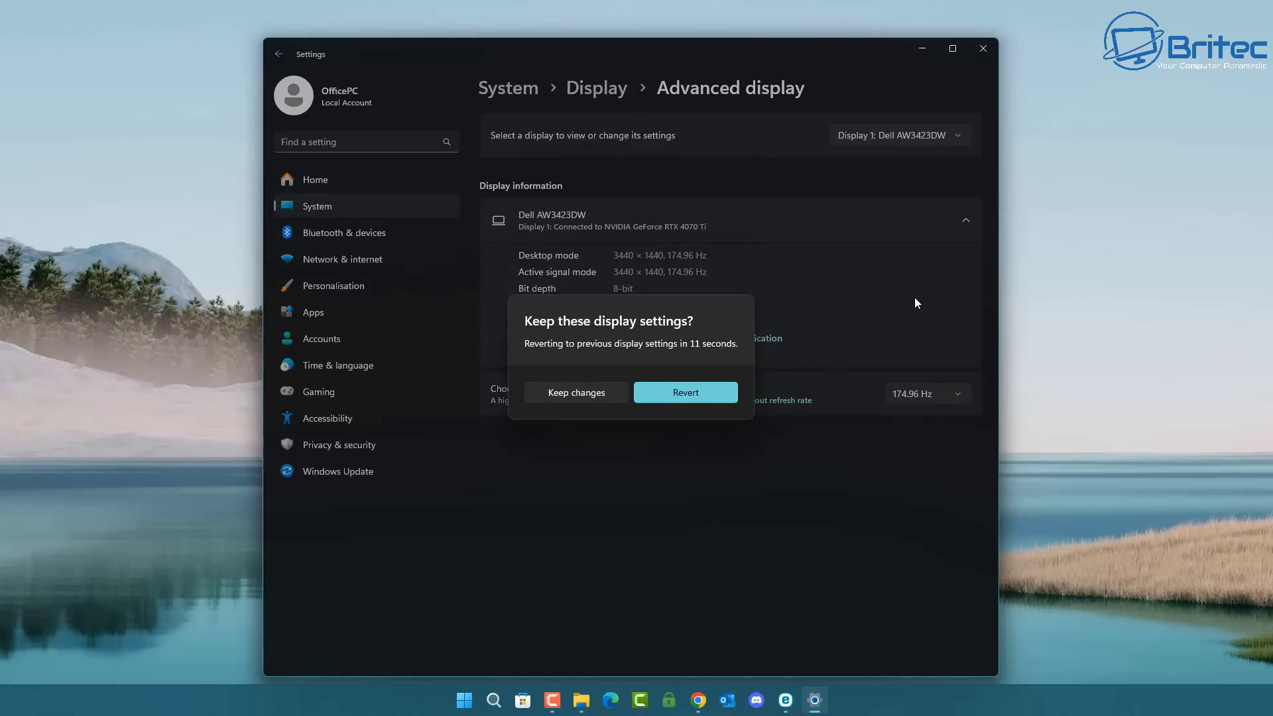
click(562, 392)
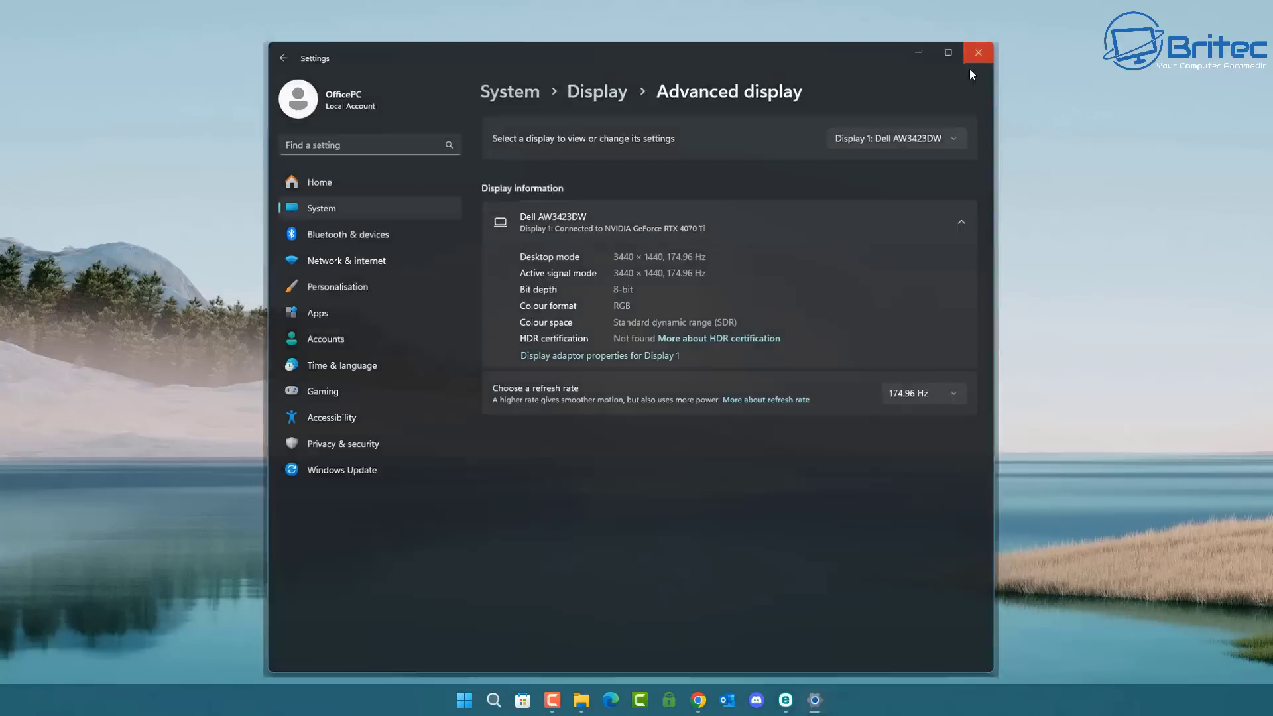
click(982, 48)
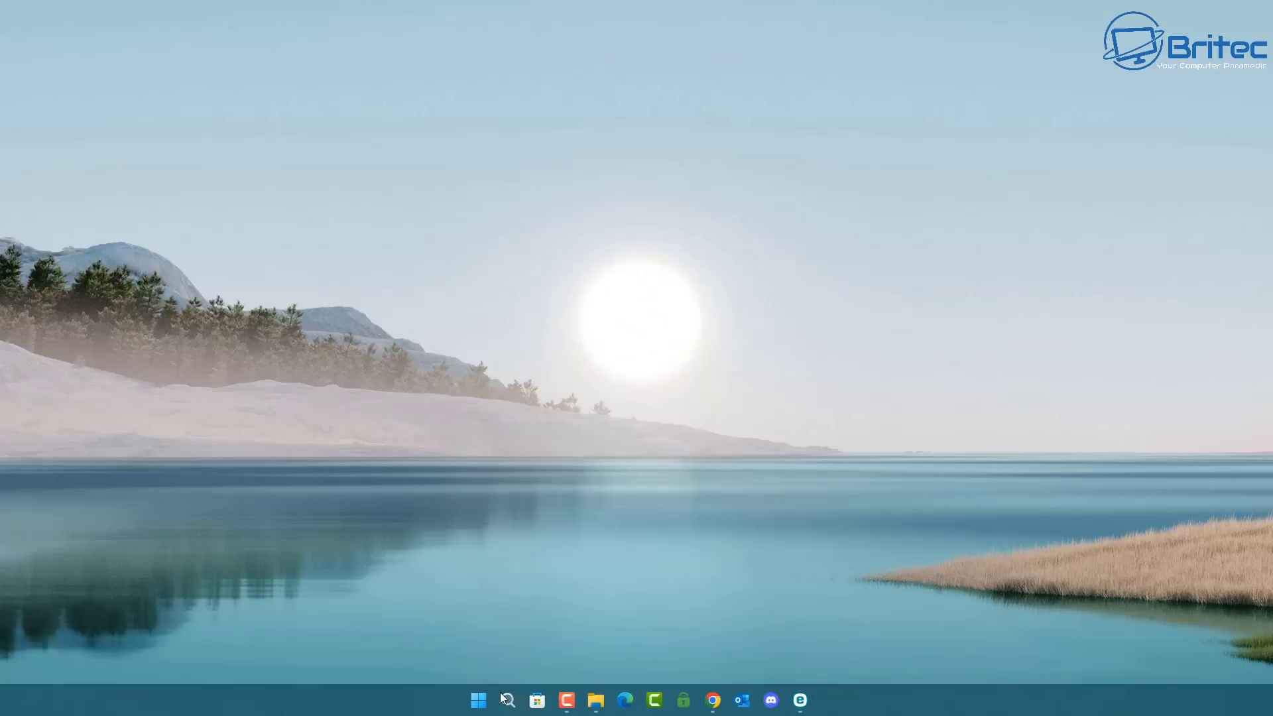
Set the Balanced power plan to turn off the display after 10 minutes, save the change and close Power Options.
click(479, 700)
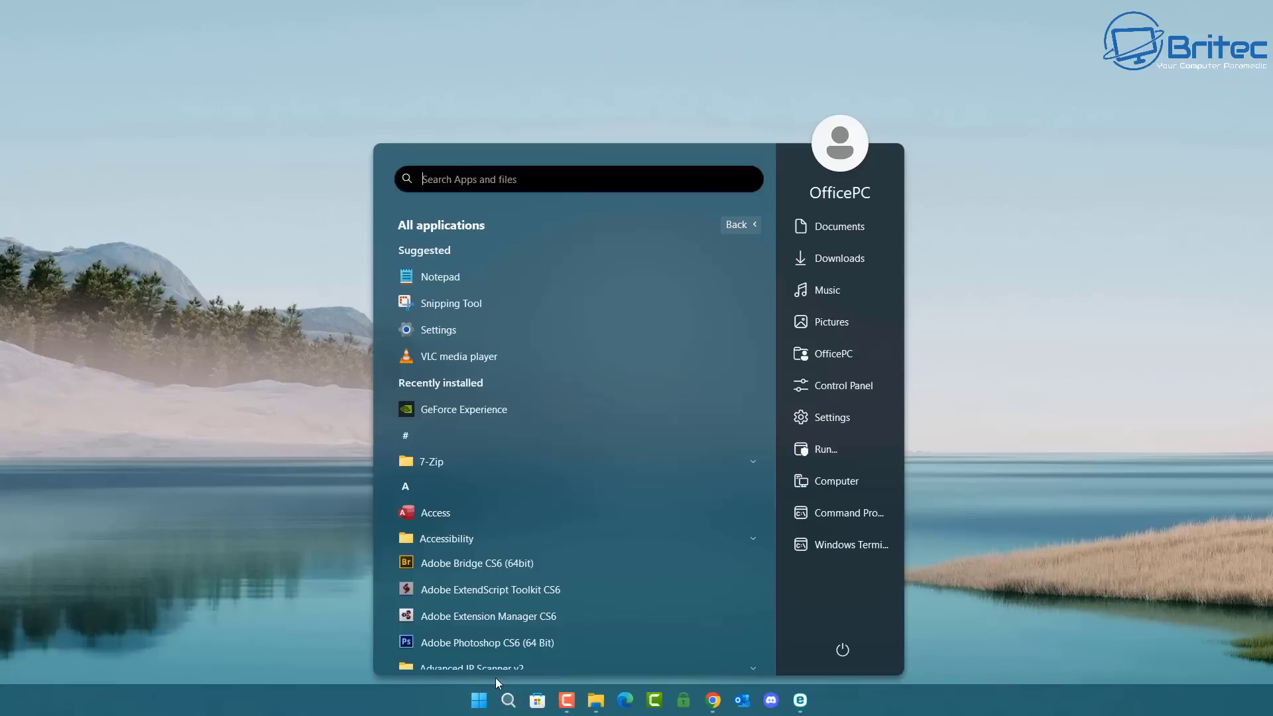
text(p)
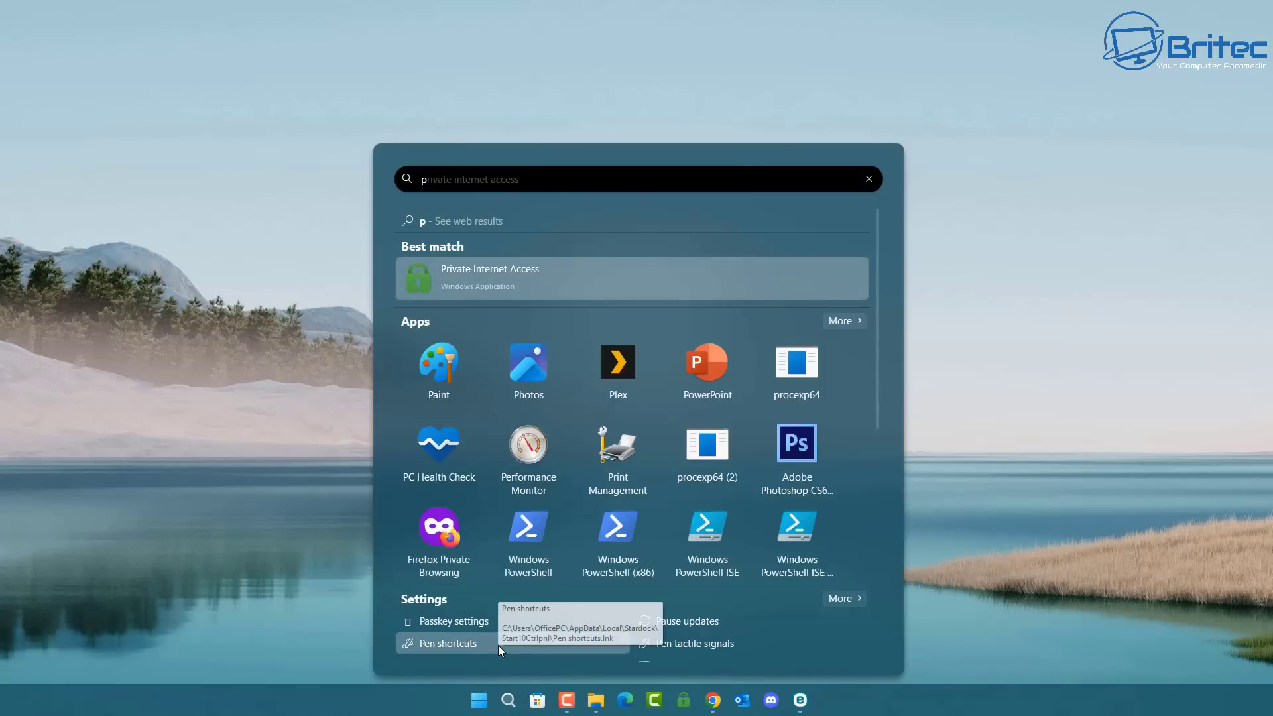
text(owe)
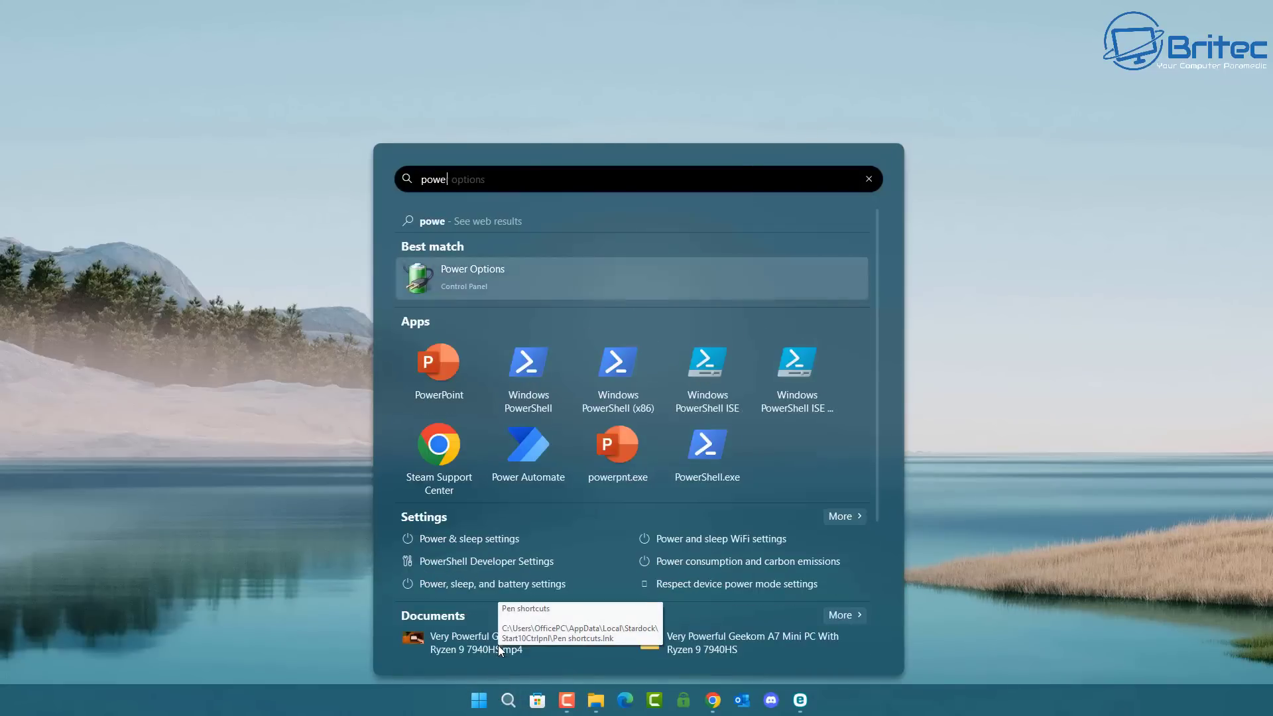
click(468, 283)
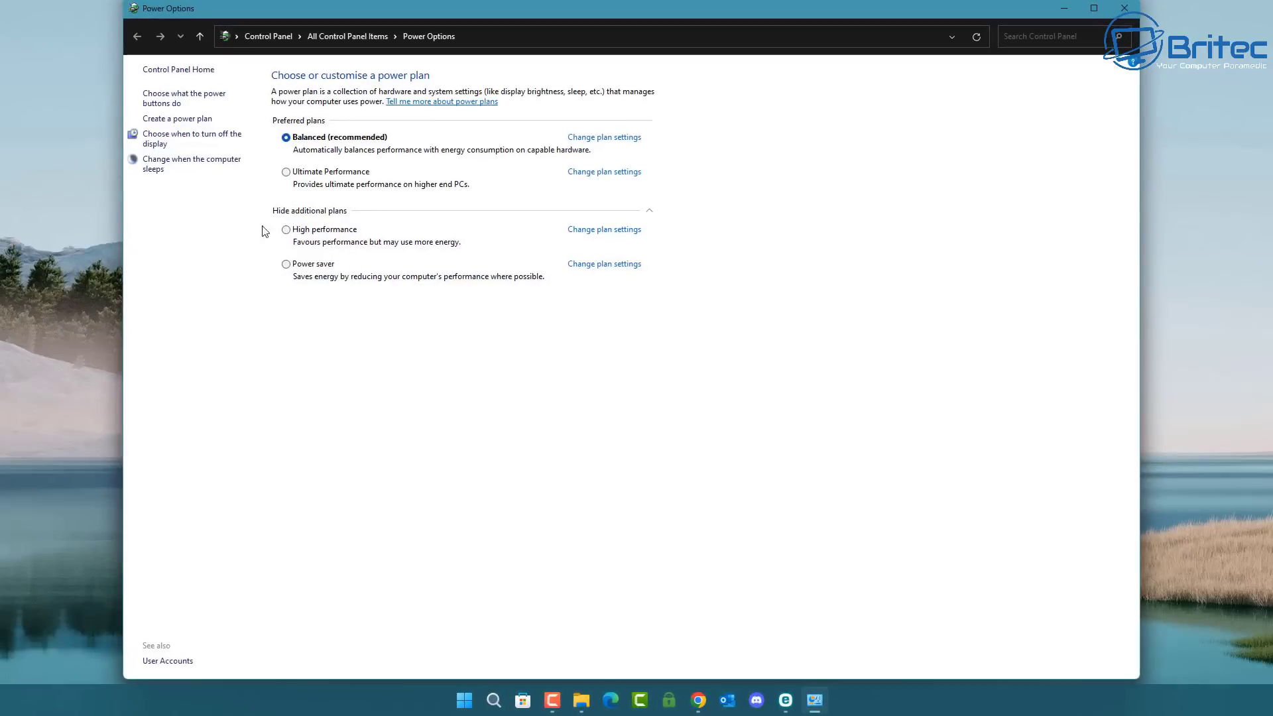
click(175, 162)
click(616, 123)
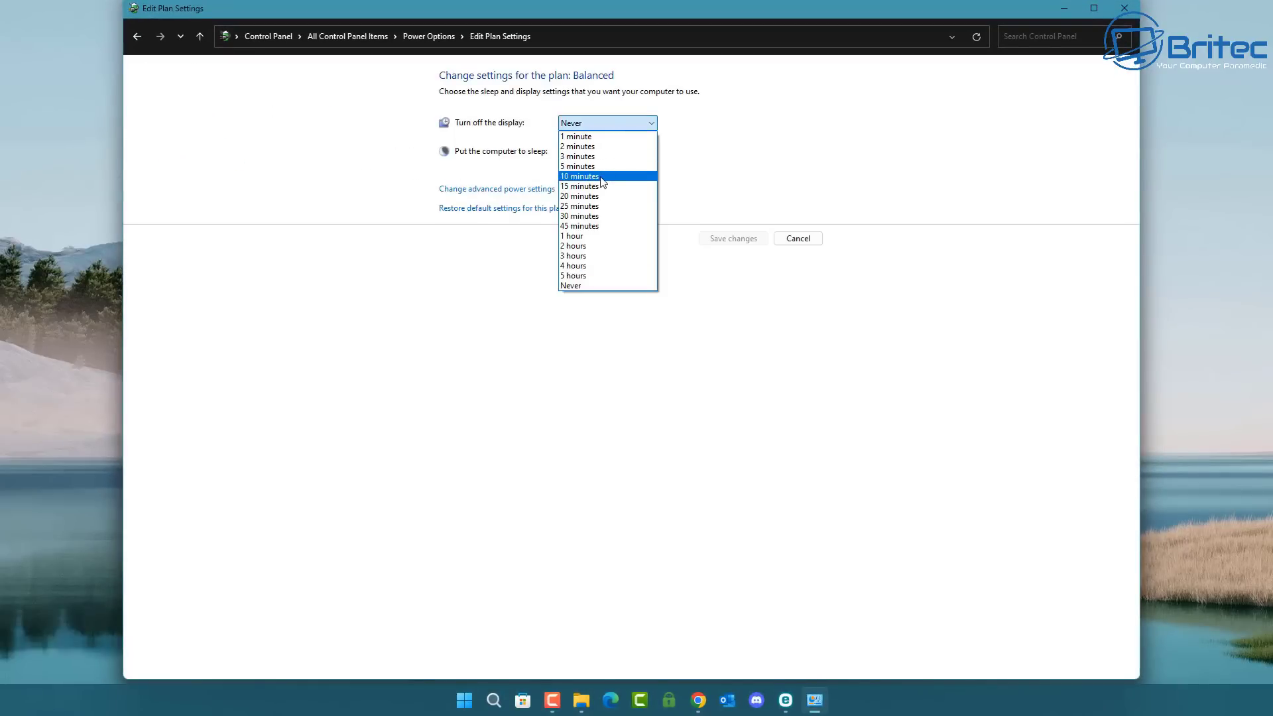
click(611, 177)
click(731, 240)
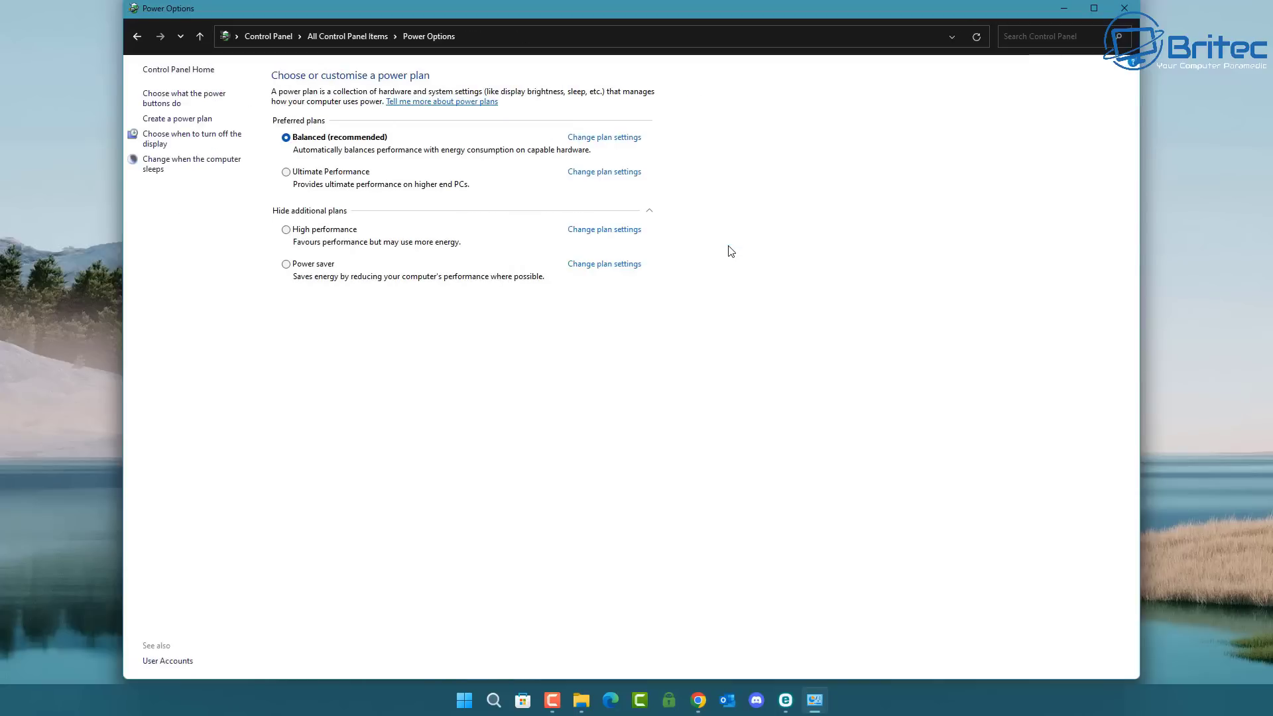
click(1123, 8)
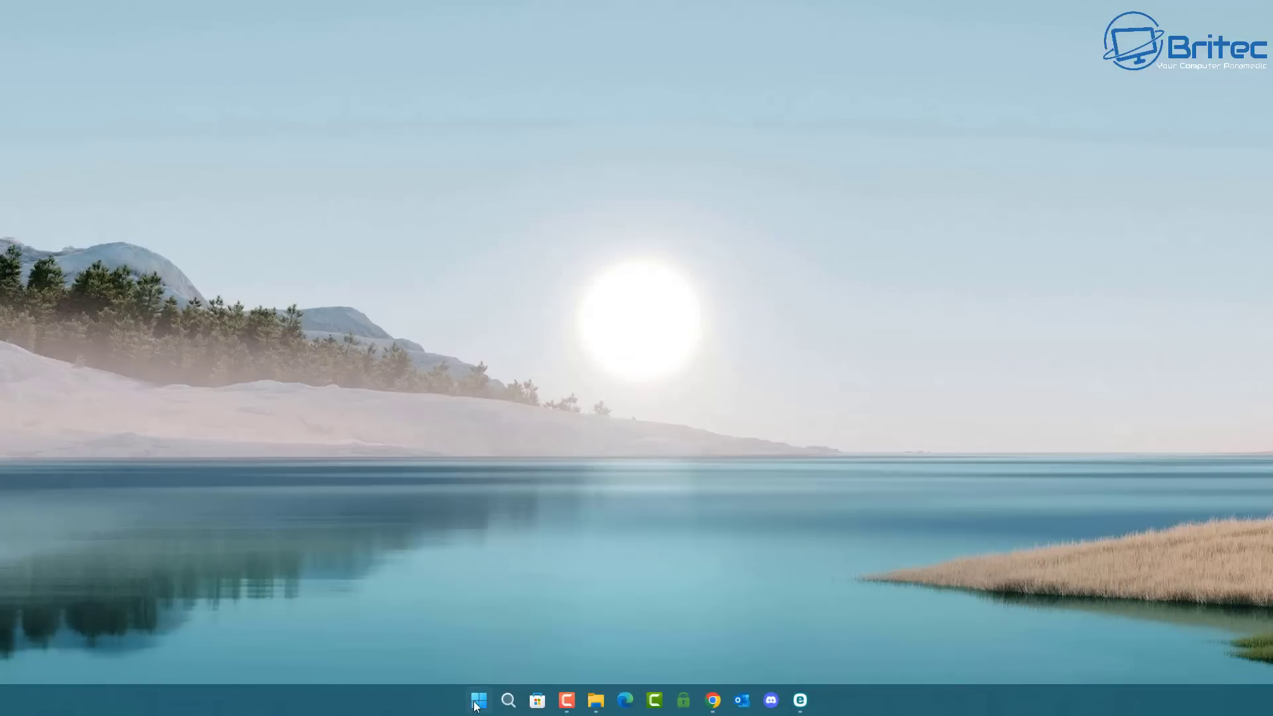
Turn on Night light in the Windows display settings and close Settings.
click(476, 701)
click(734, 141)
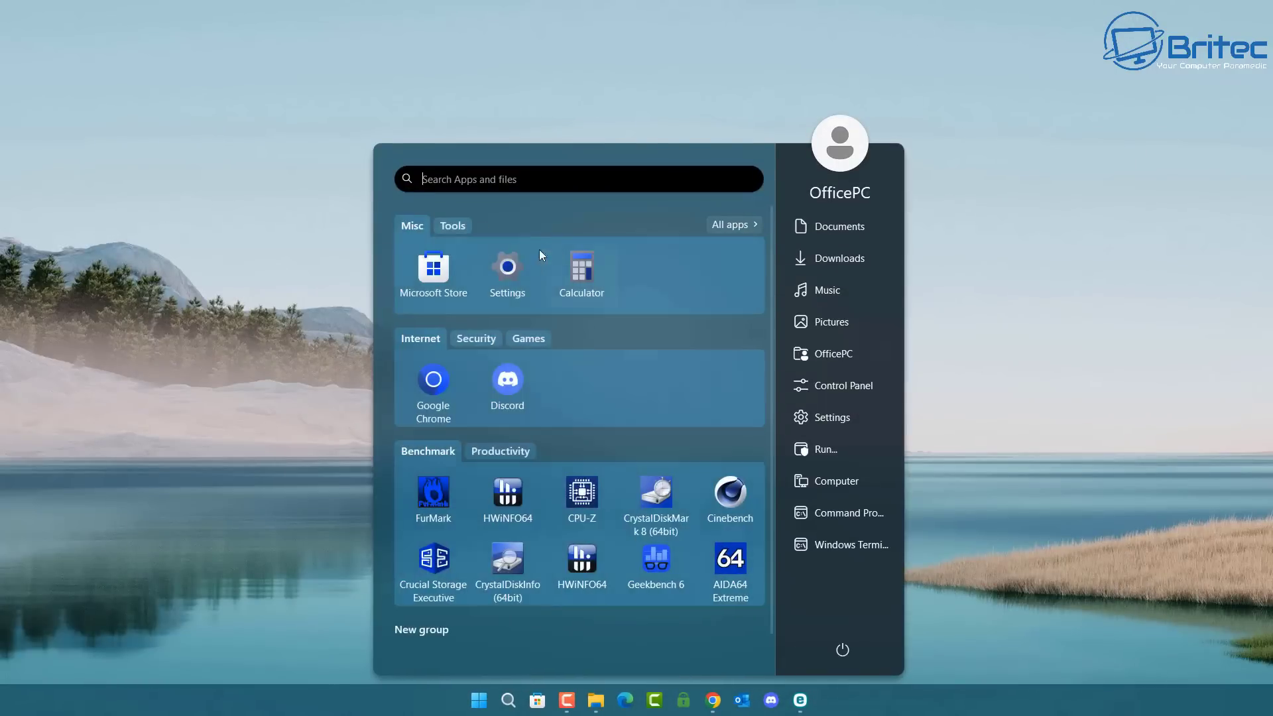
click(503, 272)
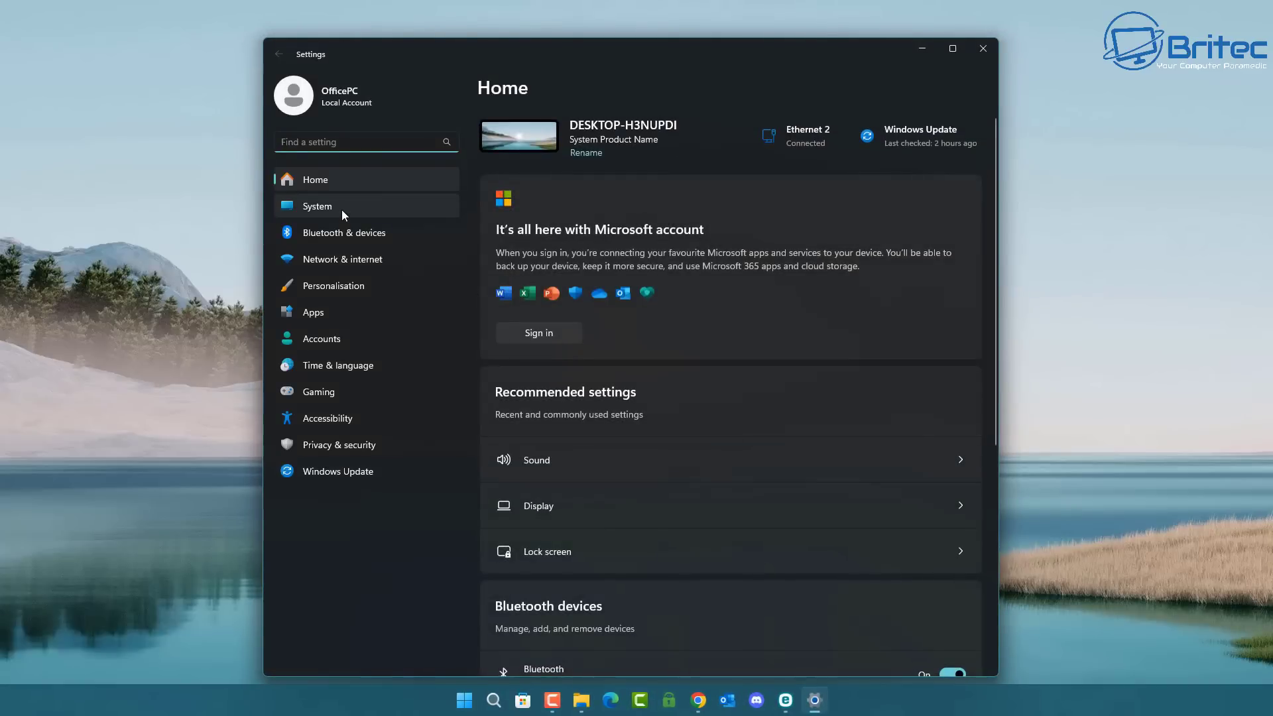
click(342, 213)
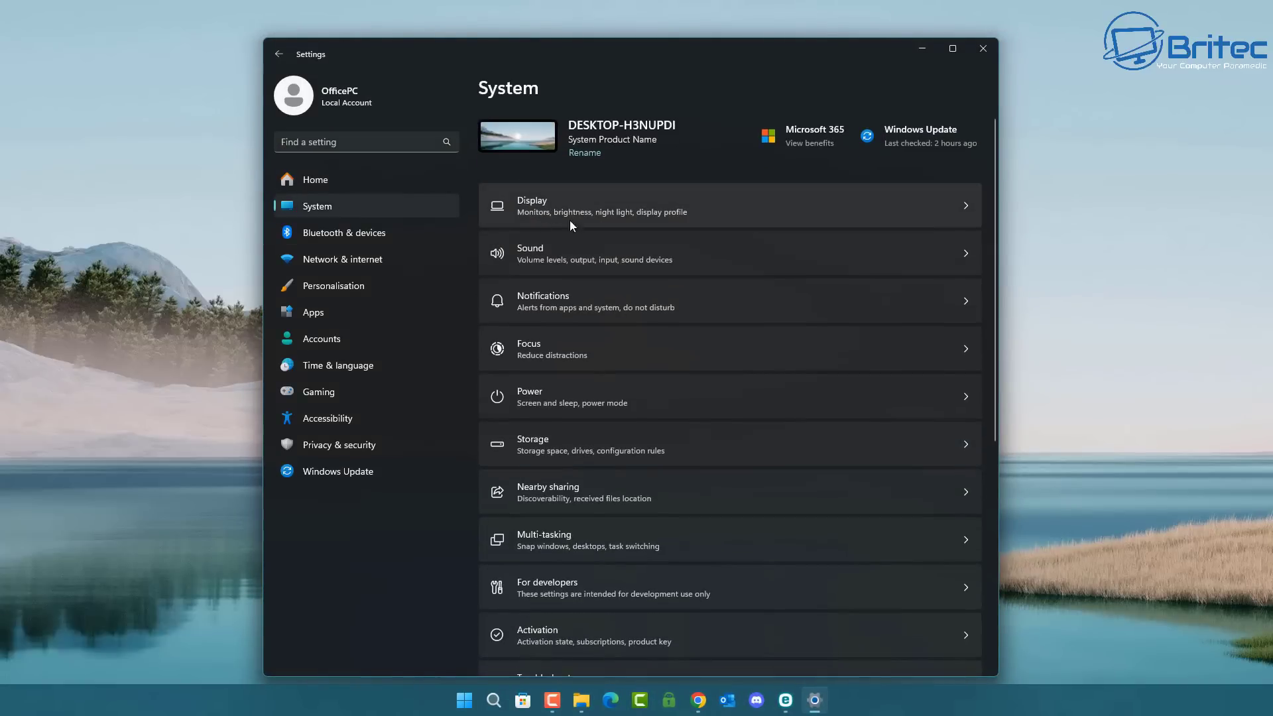
click(591, 208)
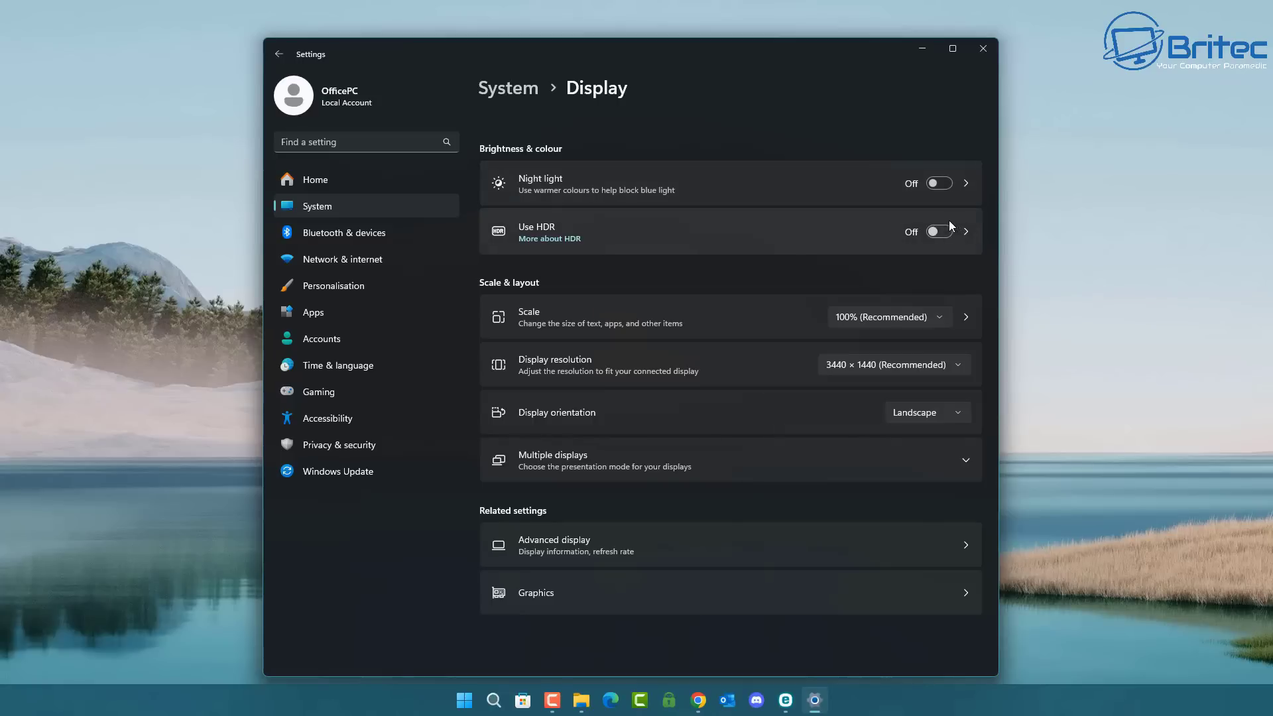
click(941, 185)
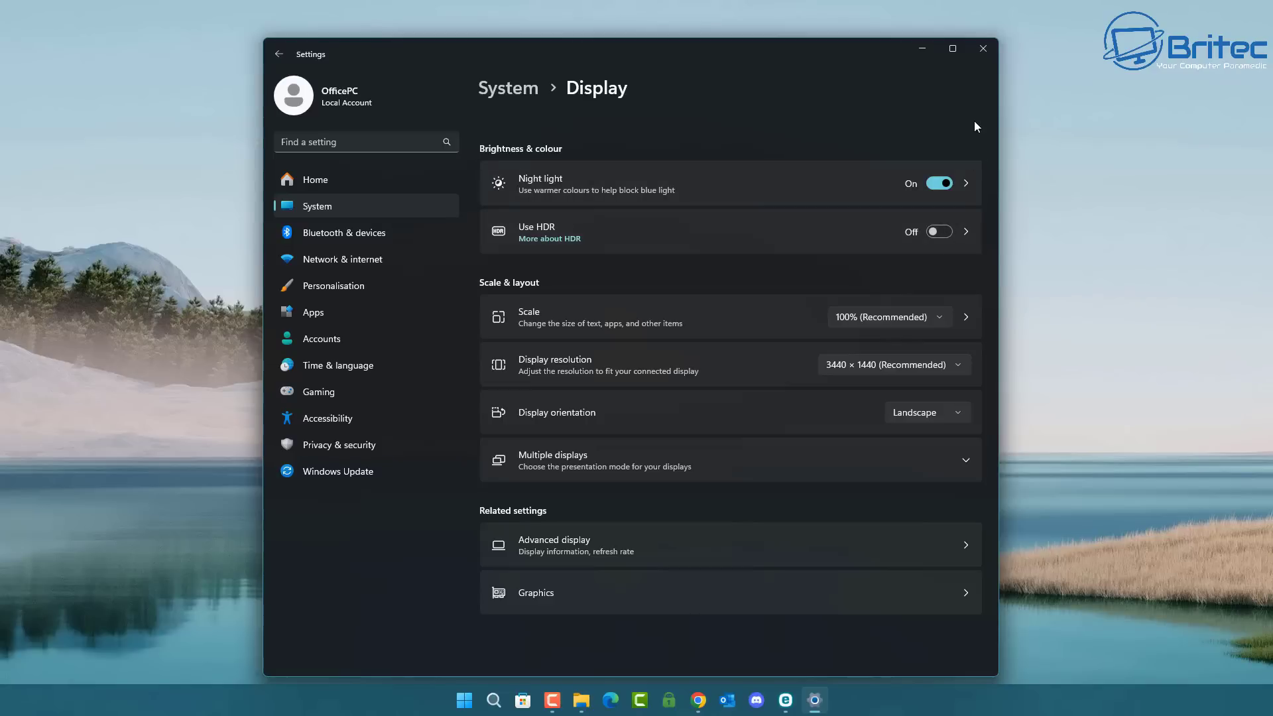
click(984, 49)
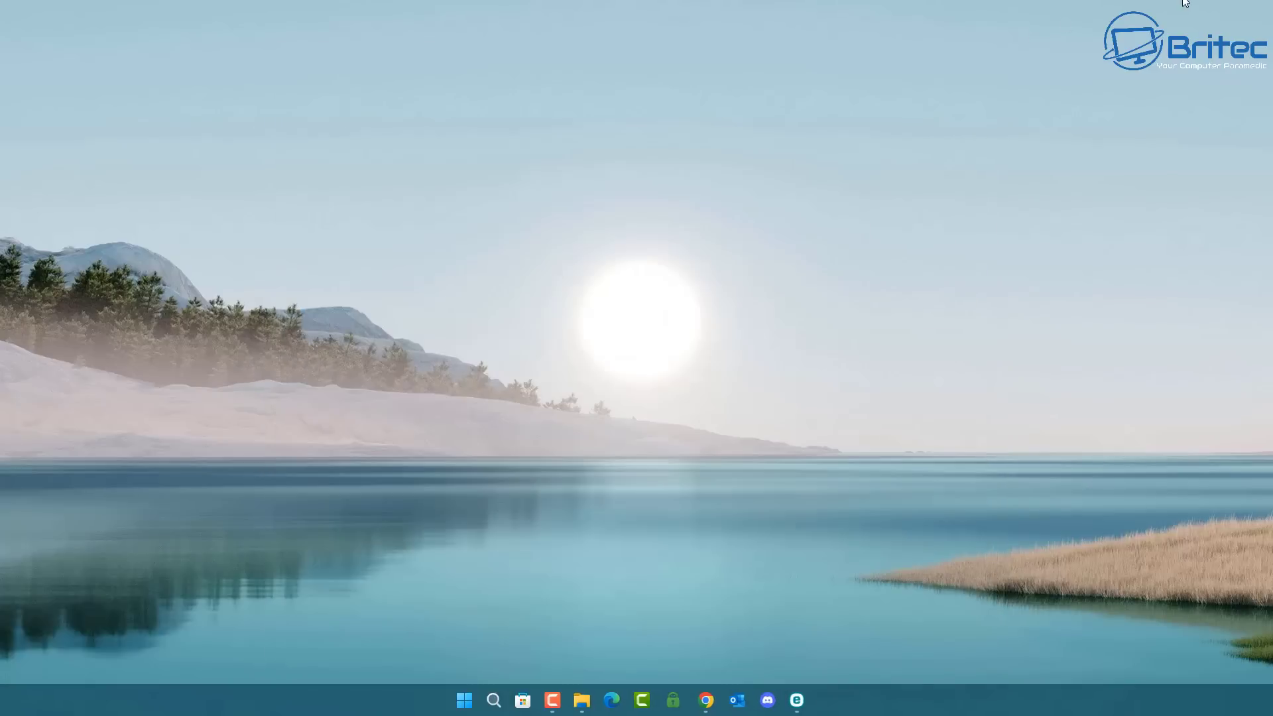